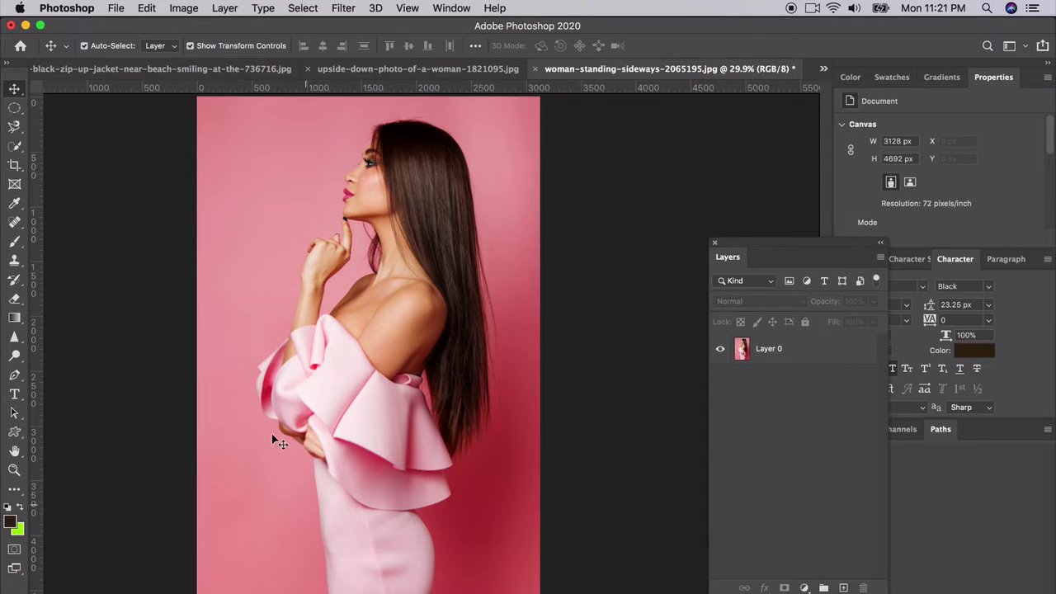
# Step: Select the pink dress on Layer 0 by tracing around its outline with the Magnetic Lasso tool
pyautogui.scroll(5, 263, 406)
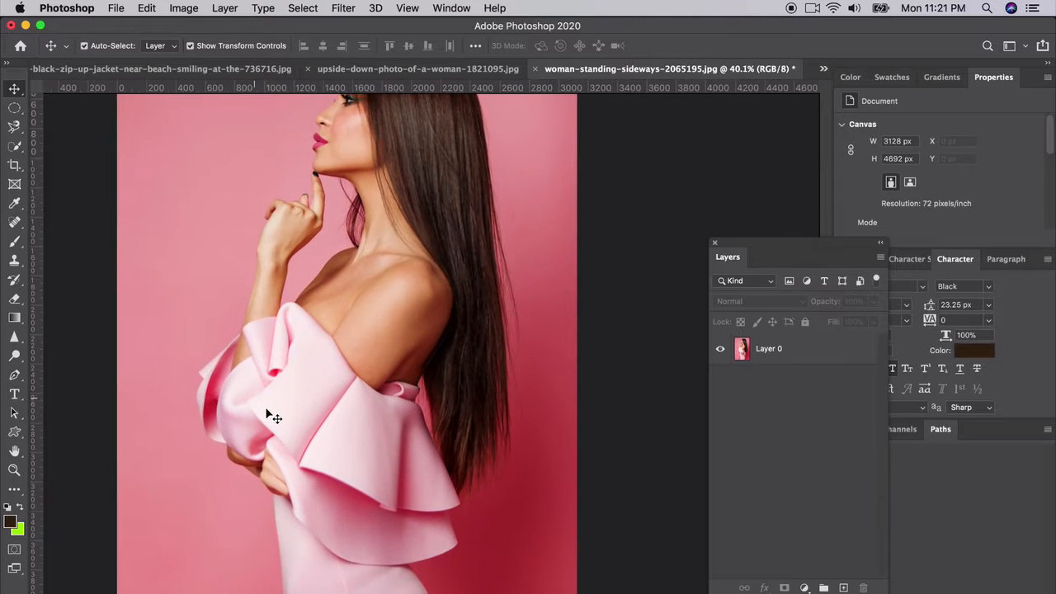
pyautogui.scroll(-2, 266, 407)
pyautogui.scroll(-2, 266, 406)
pyautogui.hscroll(-1, 265, 406)
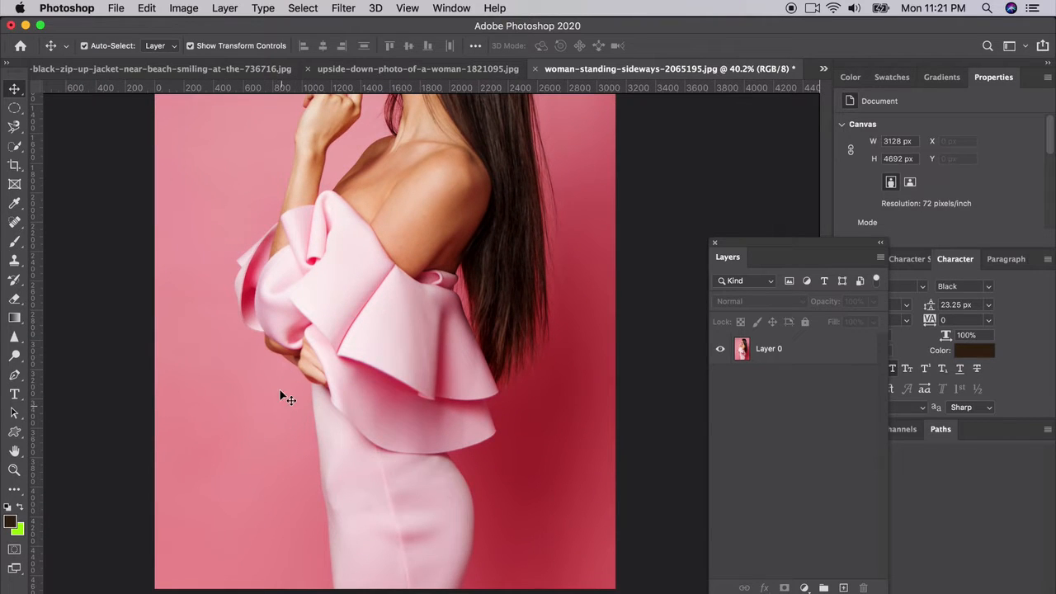
pyautogui.click(15, 128)
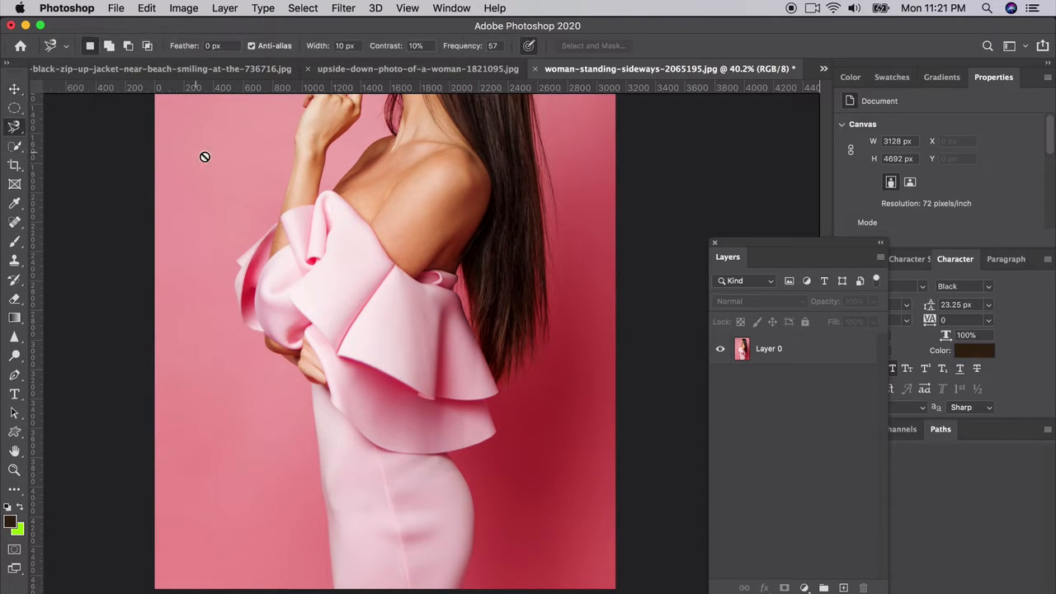
pyautogui.click(743, 346)
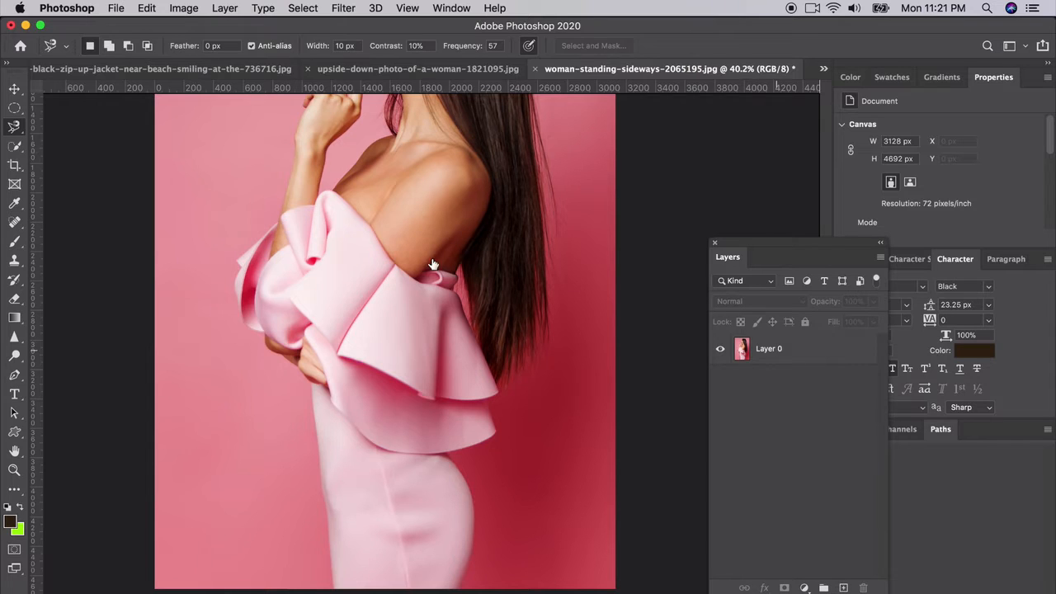
pyautogui.click(283, 213)
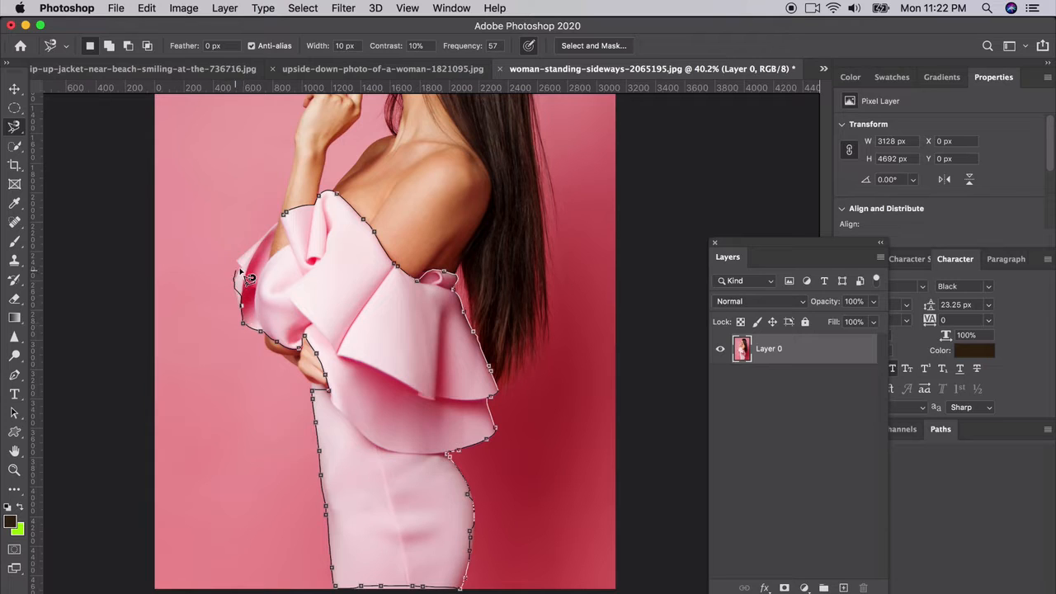
pyautogui.click(283, 213)
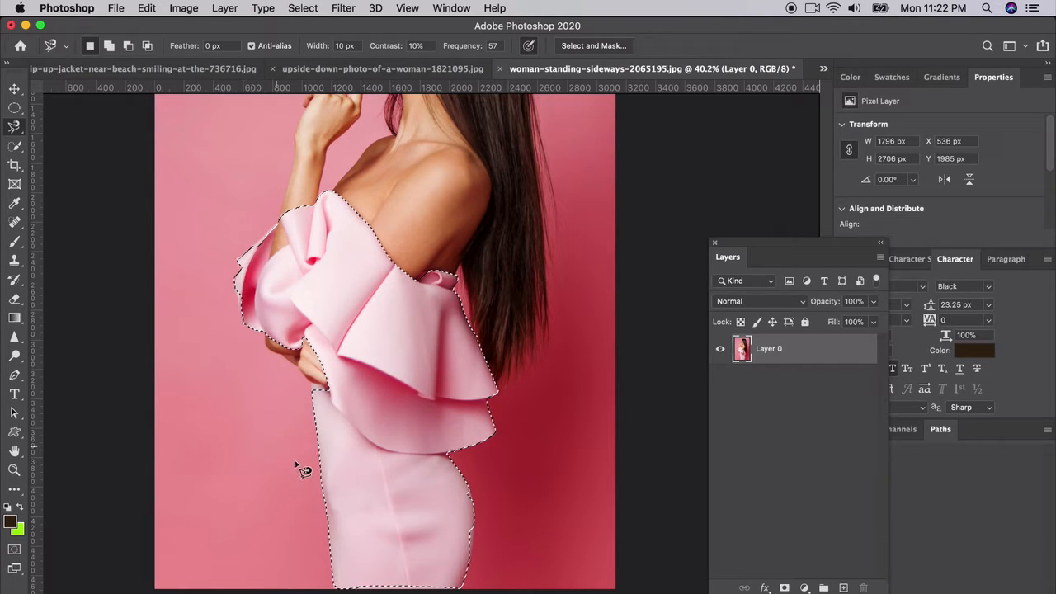
# Step: Add the missed corner of the small dress fold under the upper arm to the selection with the Magnetic Lasso
pyautogui.scroll(3, 299, 466)
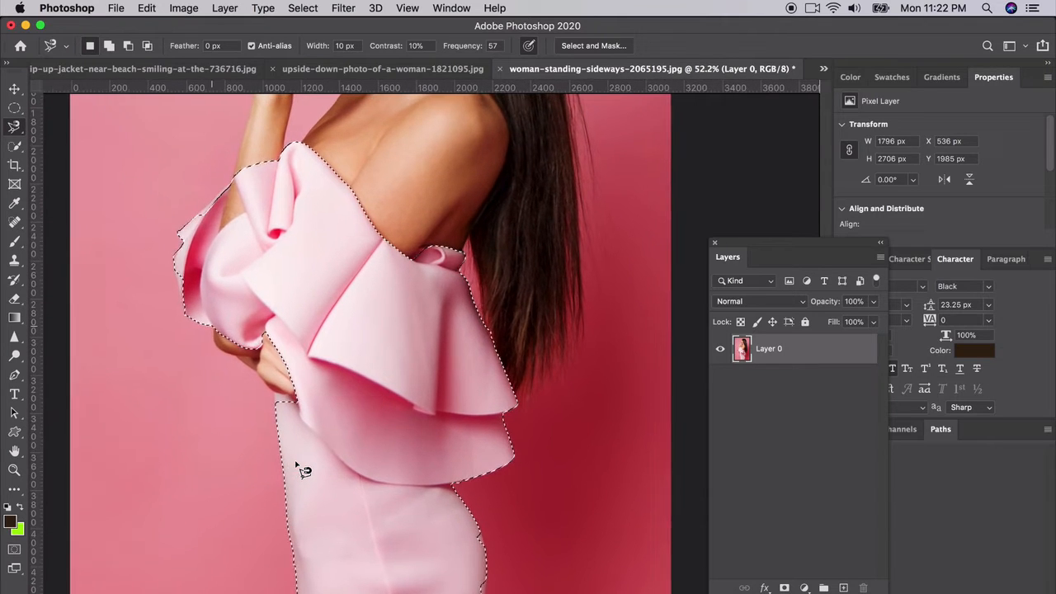
pyautogui.scroll(3, 431, 349)
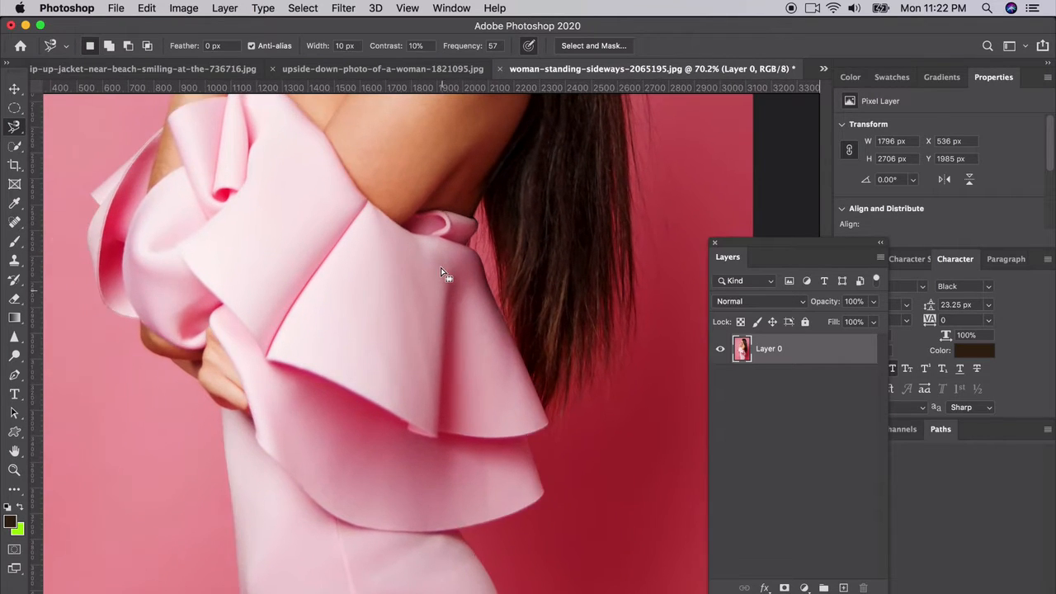
pyautogui.scroll(4, 442, 272)
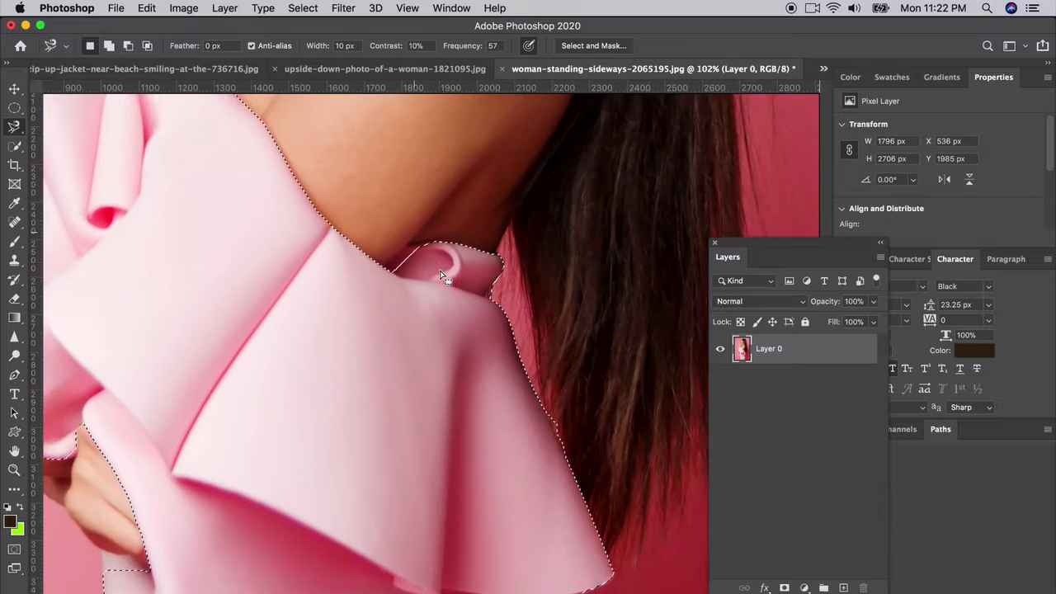
pyautogui.scroll(3, 441, 274)
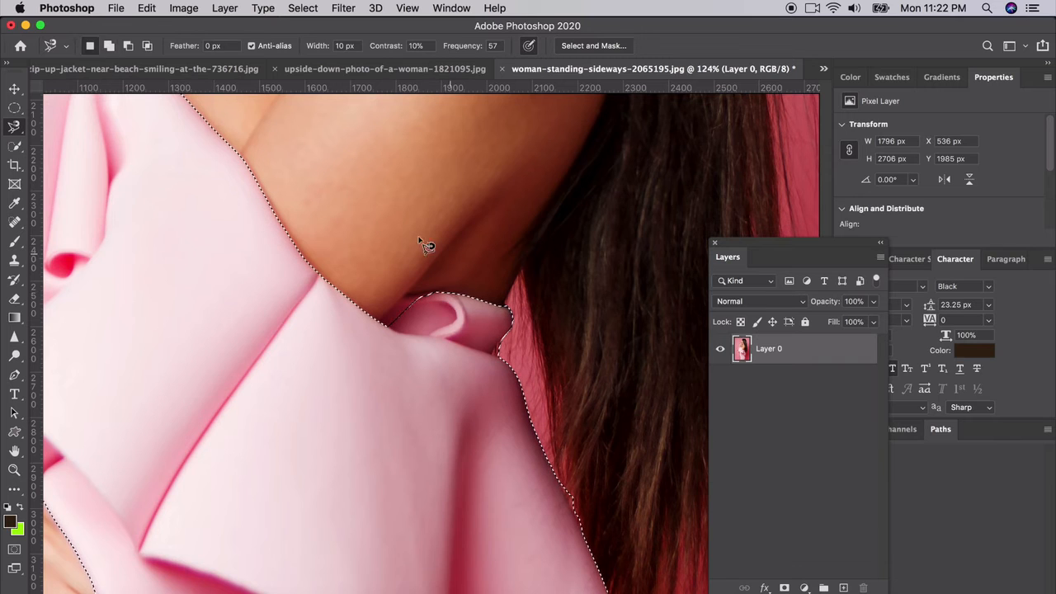
pyautogui.press('shift')
pyautogui.keyDown('shift'); pyautogui.click(433, 292); pyautogui.keyUp('shift')
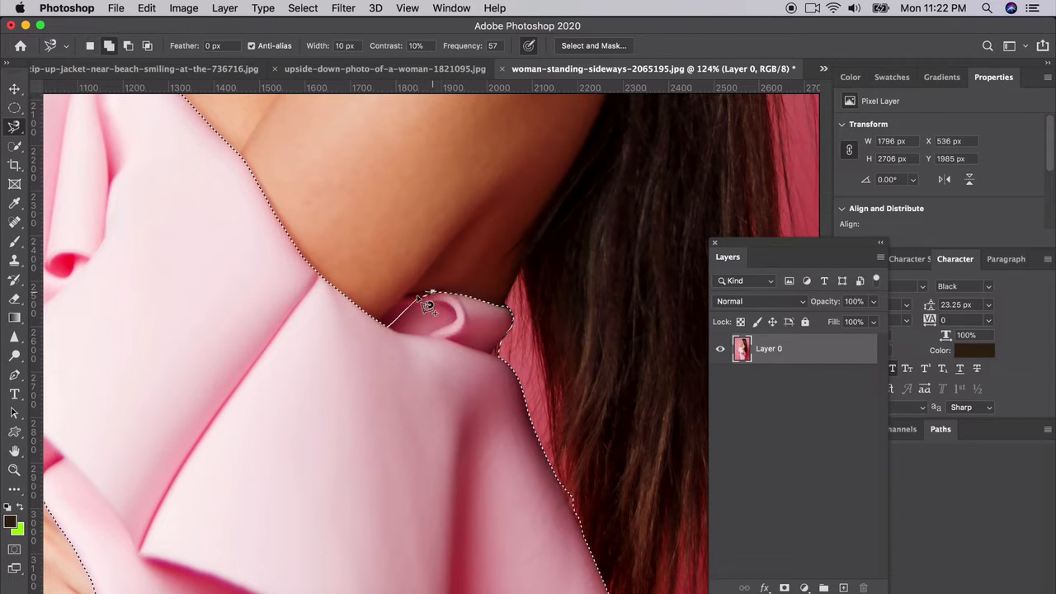
pyautogui.click(378, 323)
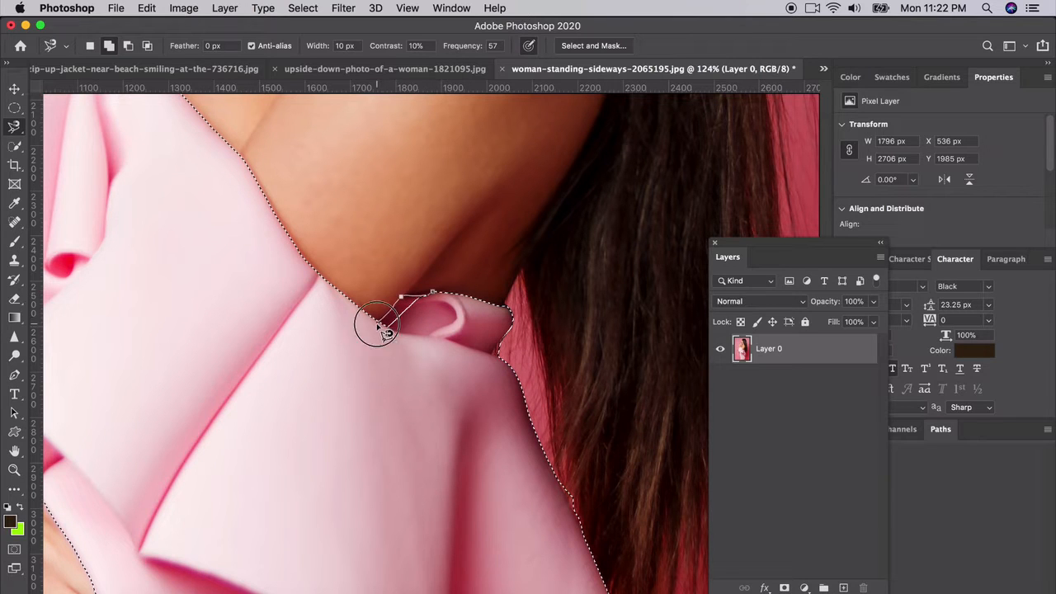
pyautogui.doubleClick(435, 324)
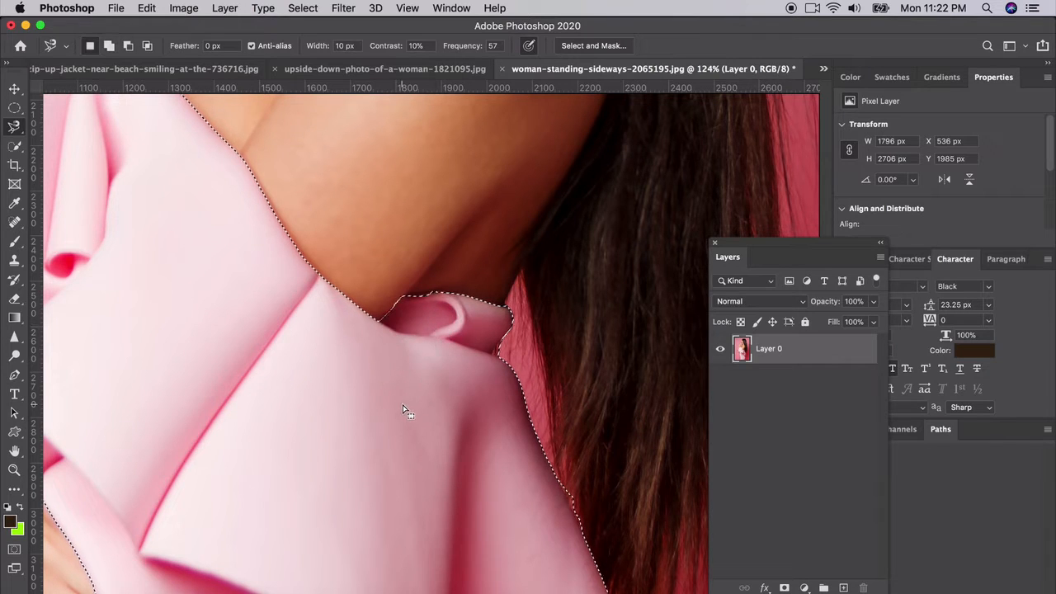
# Step: Add the missed strip of dress just below the hand at the waist to the selection with the Magnetic Lasso
pyautogui.scroll(-10, 409, 403)
pyautogui.hscroll(-4, 410, 403)
pyautogui.scroll(-1, 404, 408)
pyautogui.hscroll(-1, 404, 408)
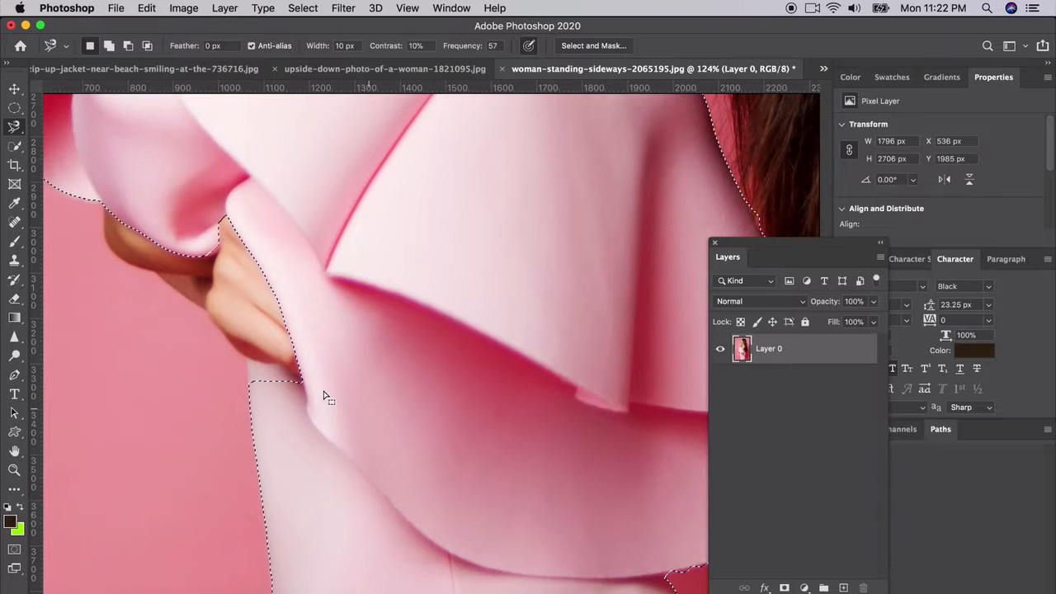
pyautogui.keyDown('shift'); pyautogui.click(247, 384); pyautogui.keyUp('shift')
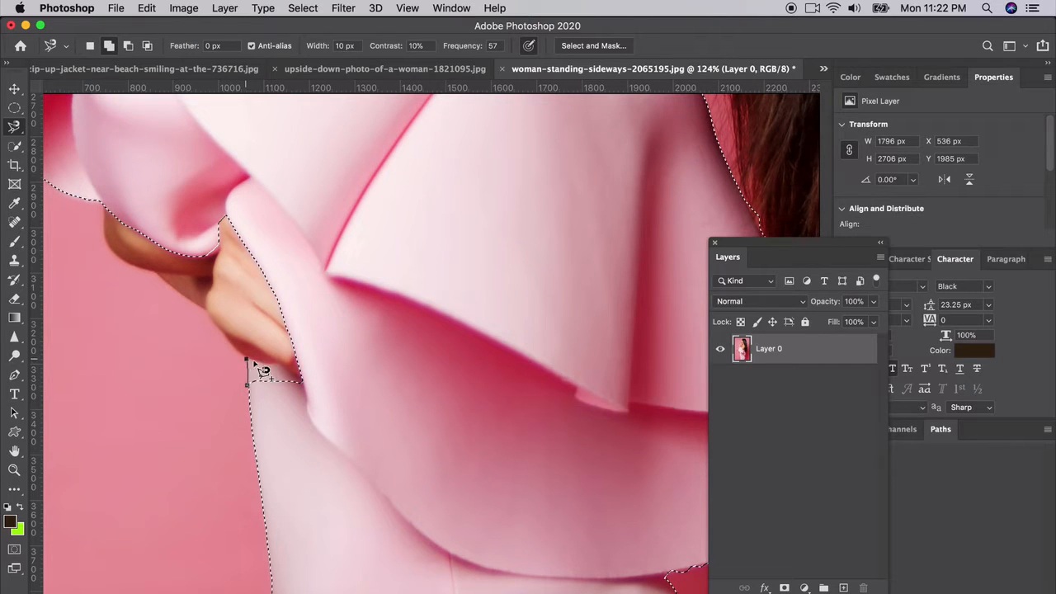
pyautogui.click(257, 401)
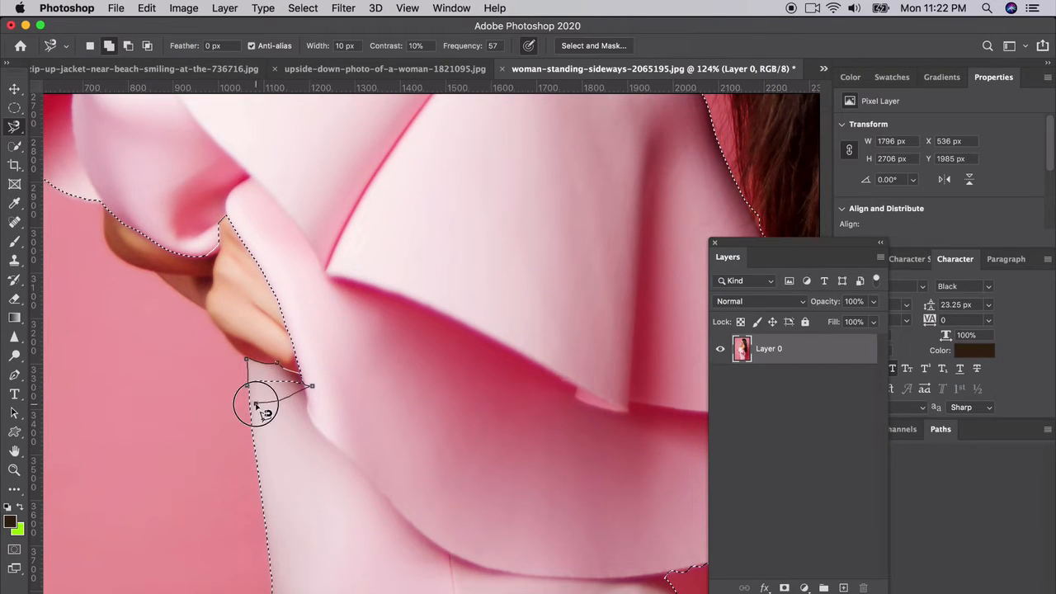
# Step: Extend the selection along the lower sleeve edge beside the hand with the Magnetic Lasso
pyautogui.scroll(3, 256, 403)
pyautogui.hscroll(-4, 257, 402)
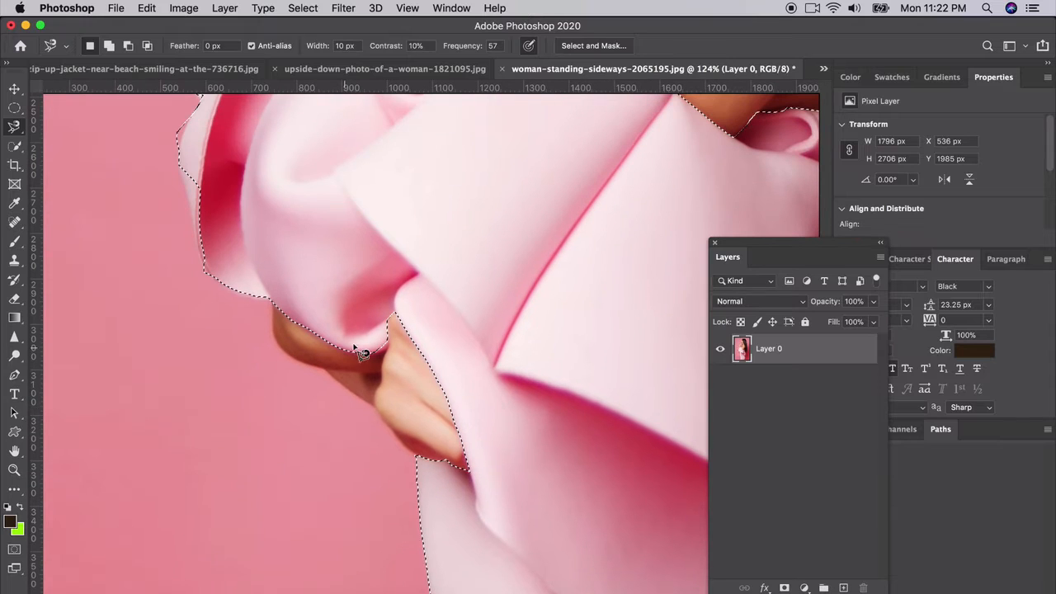
pyautogui.press('shift')
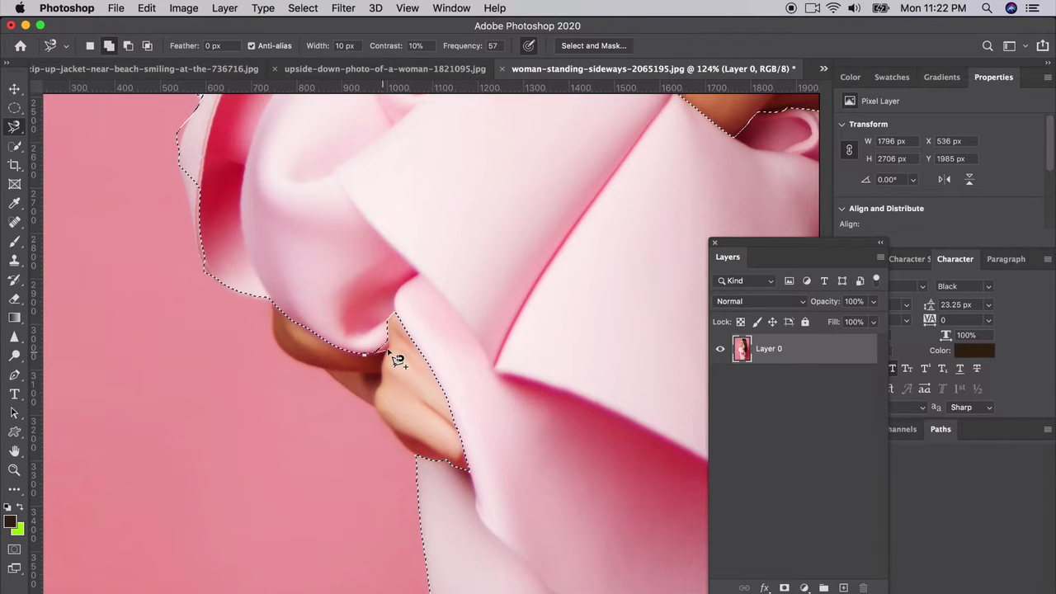
pyautogui.click(386, 333)
pyautogui.doubleClick(363, 324)
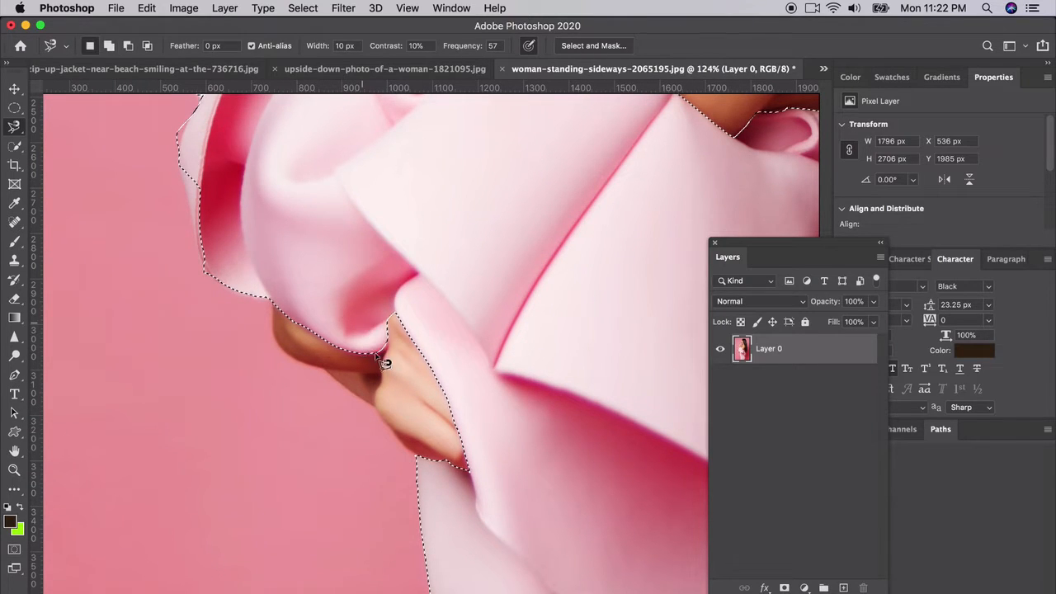
# Step: Refine the sleeve corner above the fingers by adding a small area to the selection with the Polygonal Lasso
pyautogui.scroll(5, 397, 356)
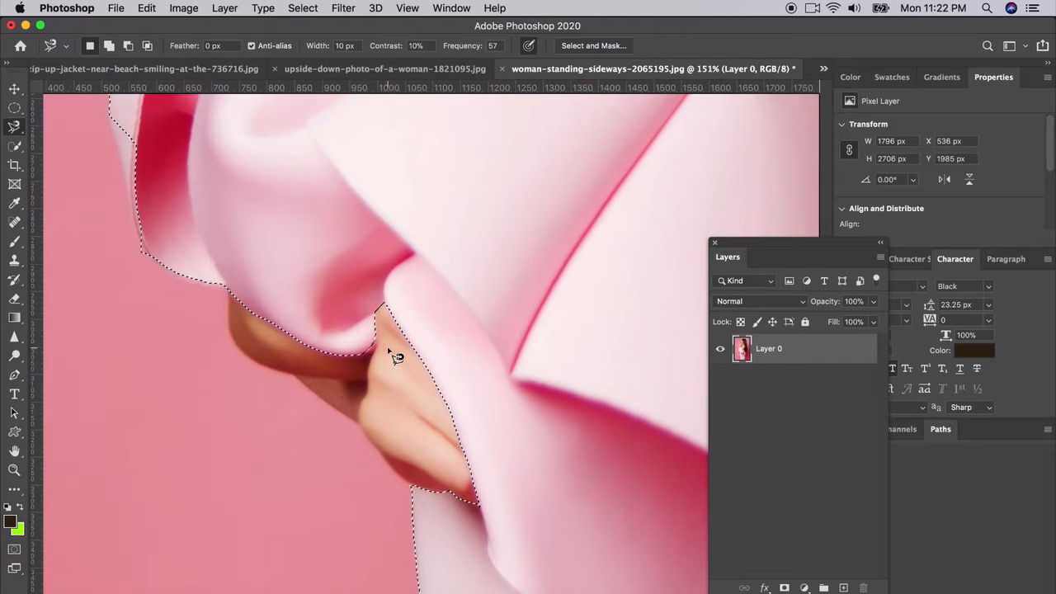
pyautogui.click(16, 131)
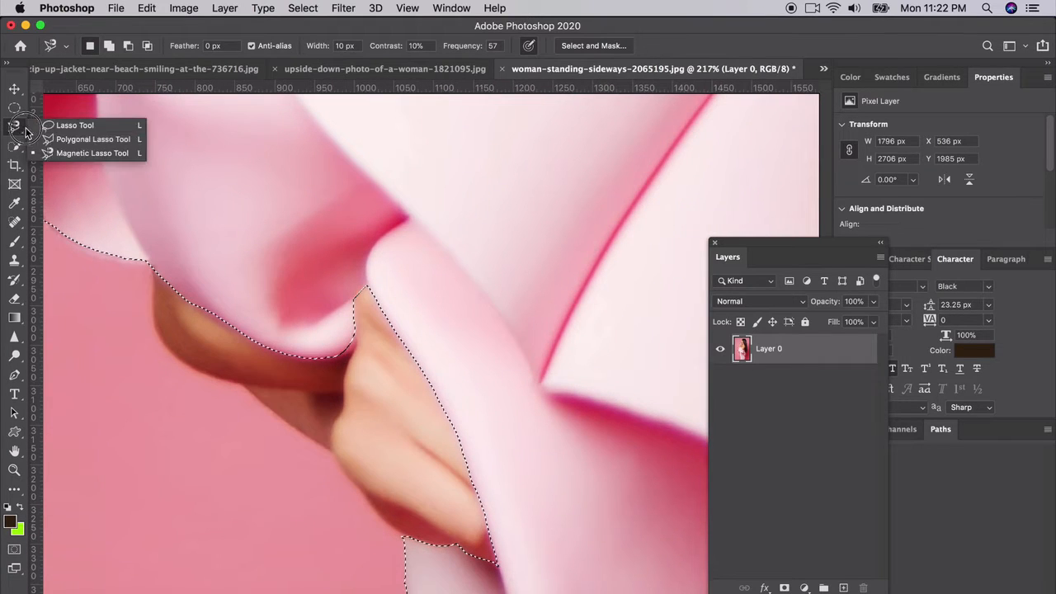
pyautogui.click(66, 137)
pyautogui.press('shift')
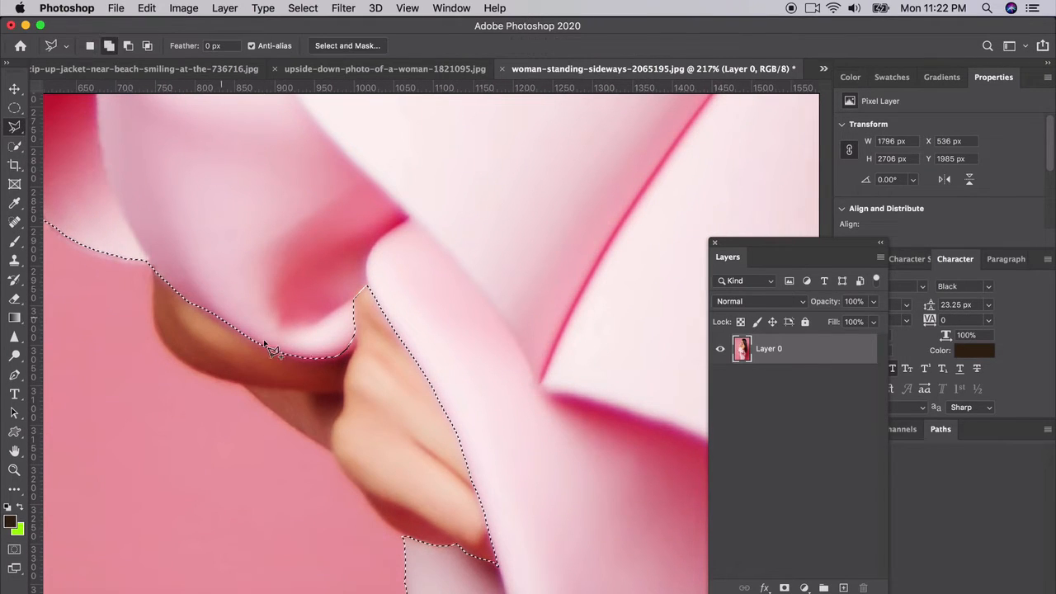
pyautogui.click(334, 358)
pyautogui.click(354, 338)
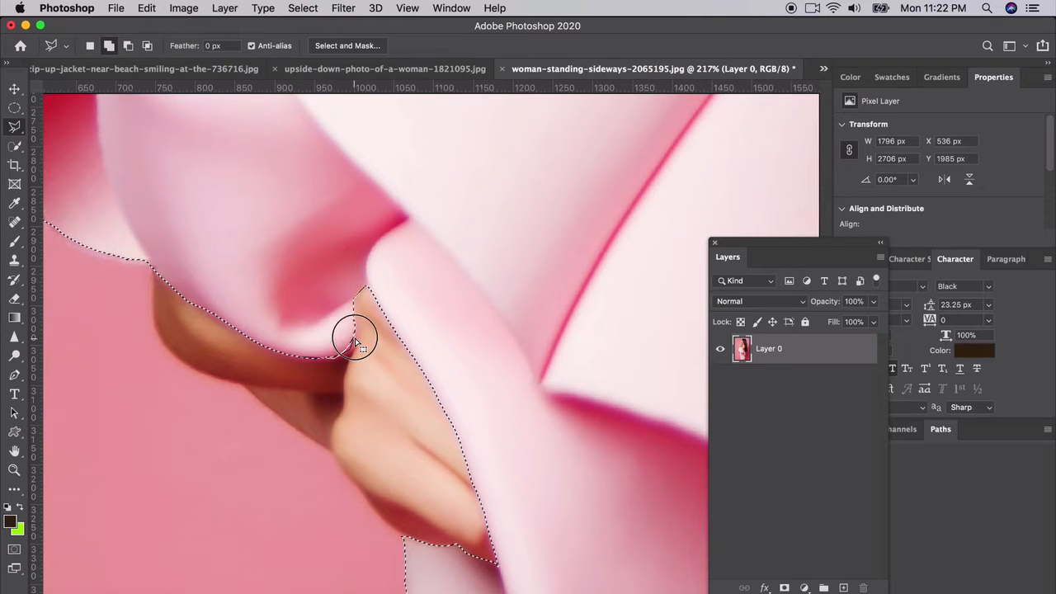
pyautogui.doubleClick(351, 314)
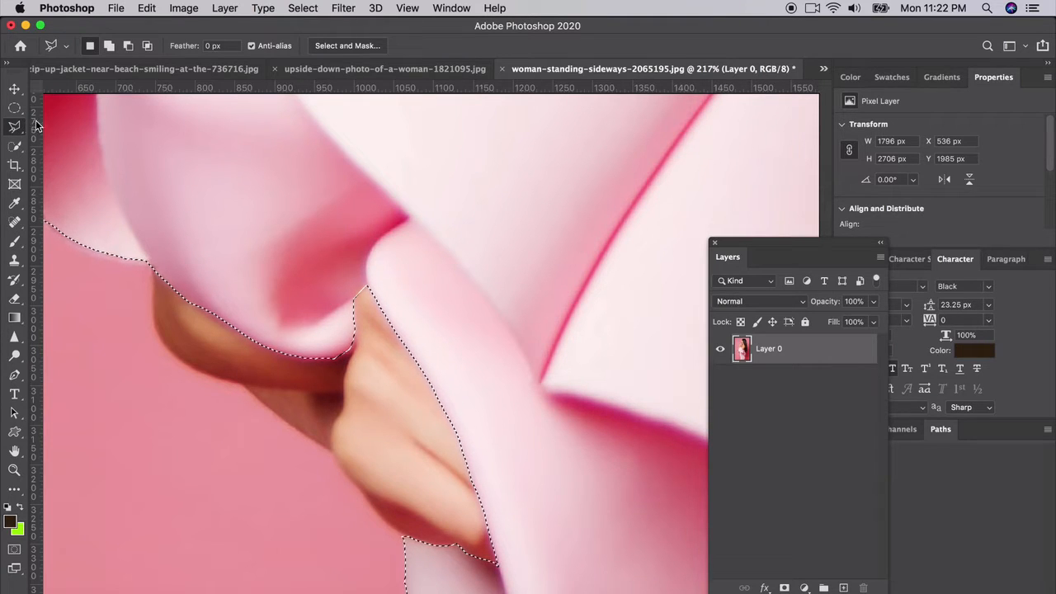
# Step: Draw a closed Pen tool path around the unselected outer edge of the sleeve ruffle, curving it along the fabric
pyautogui.hscroll(-5, 201, 318)
pyautogui.scroll(2, 200, 318)
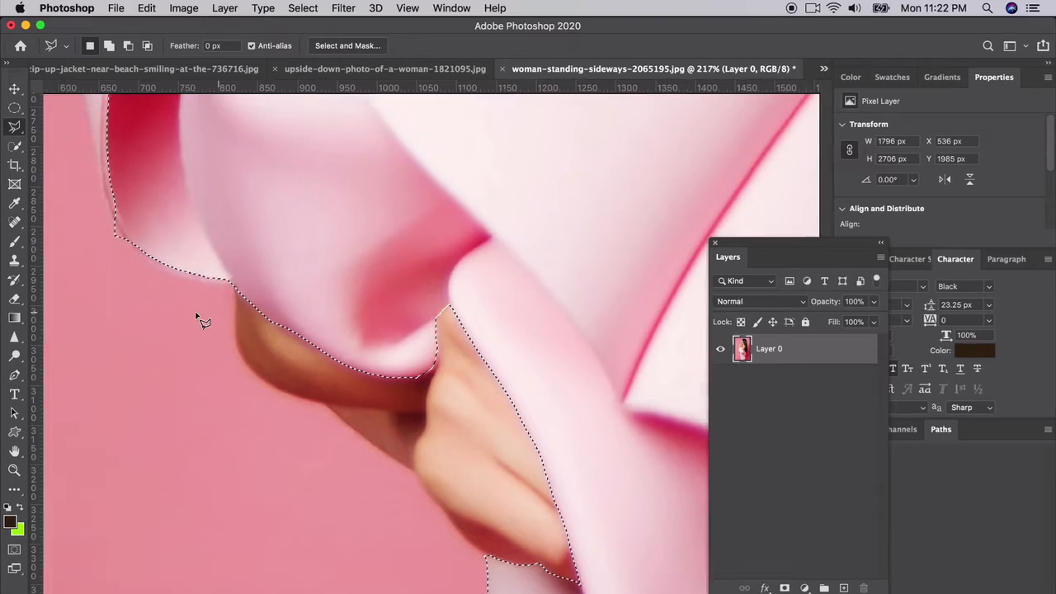
pyautogui.scroll(-3, 198, 315)
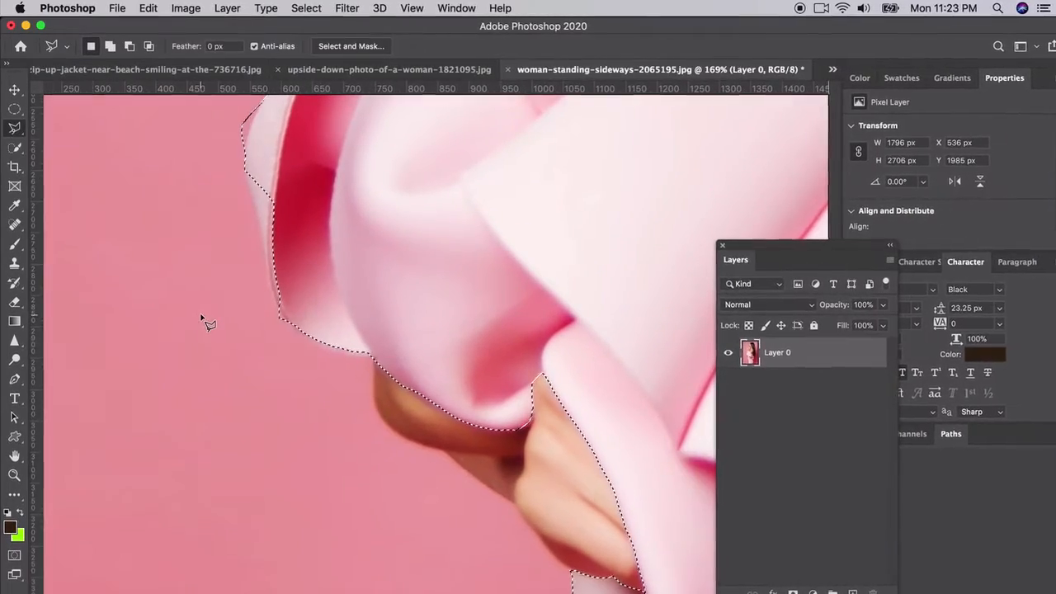
pyautogui.scroll(3, 203, 315)
pyautogui.hscroll(-3, 215, 317)
pyautogui.scroll(2, 215, 317)
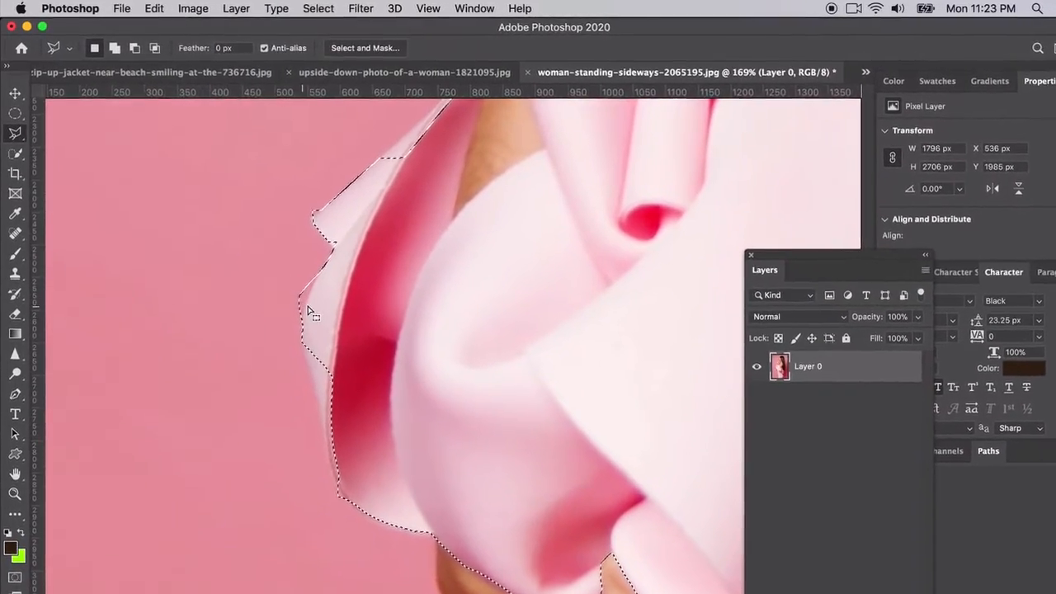
pyautogui.click(16, 406)
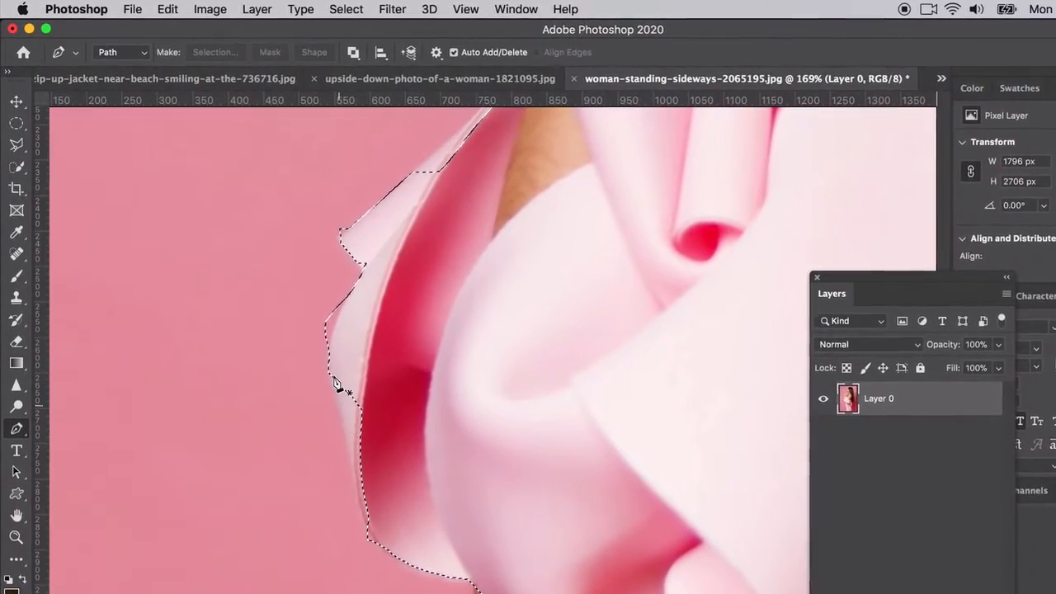
pyautogui.click(367, 531)
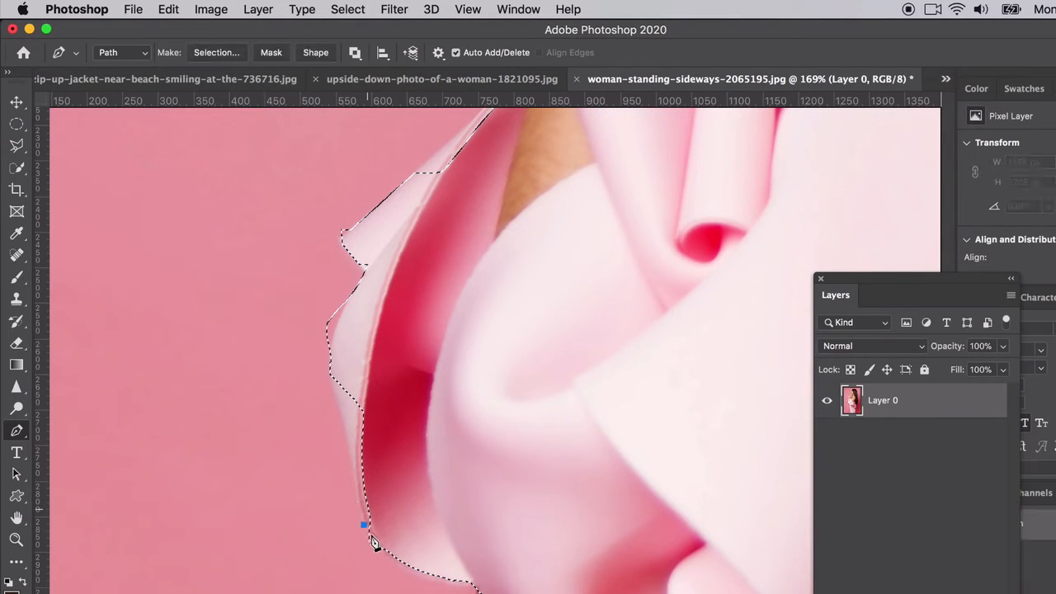
pyautogui.press('super+z')
pyautogui.click(367, 531)
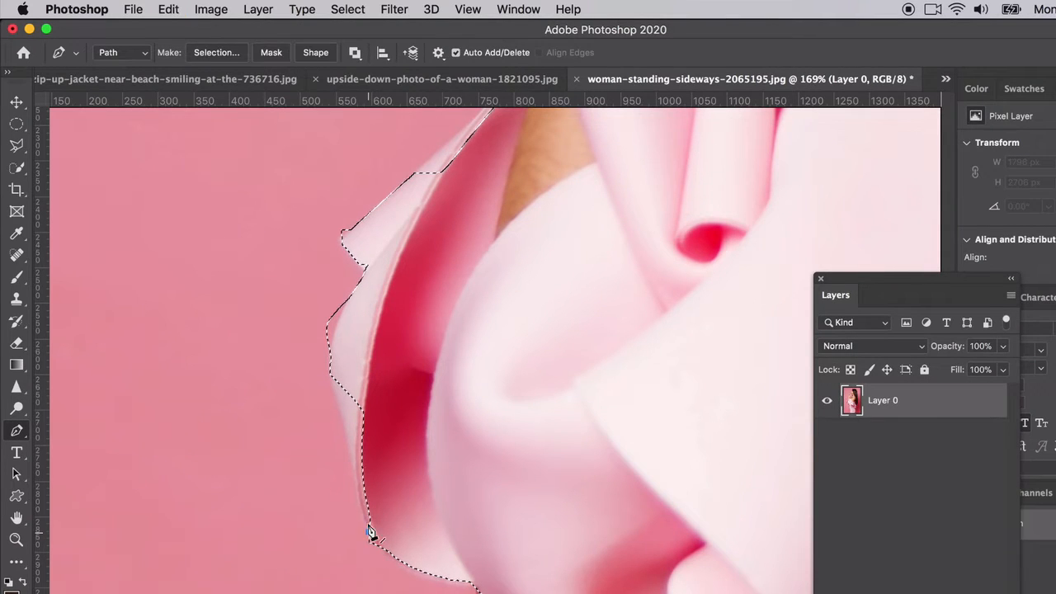
pyautogui.click(336, 395)
pyautogui.moveTo(333, 341); pyautogui.dragTo(348, 298)
pyautogui.click(416, 298)
pyautogui.click(432, 397)
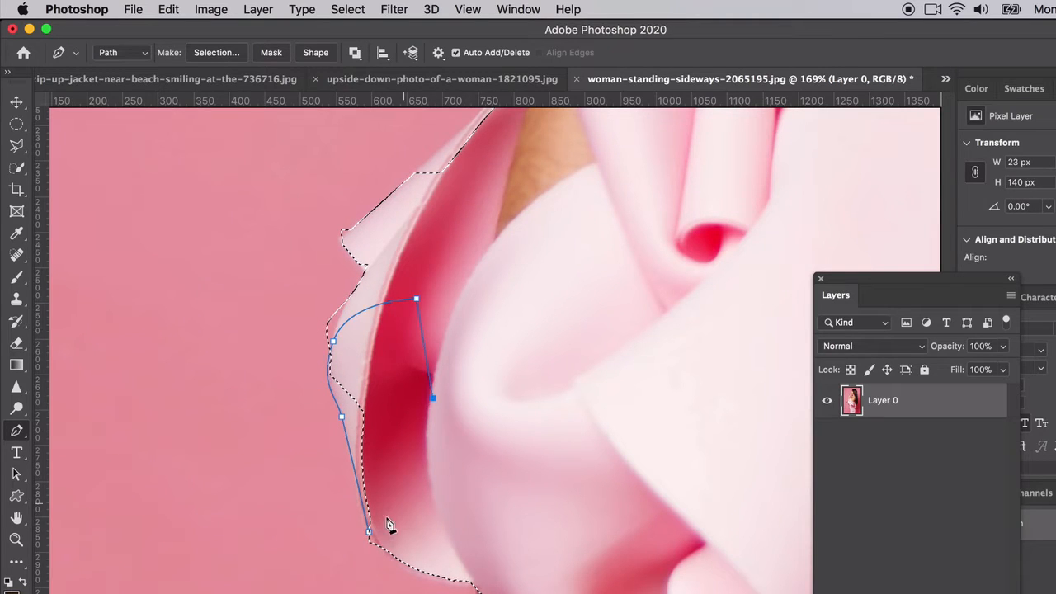
pyautogui.click(369, 532)
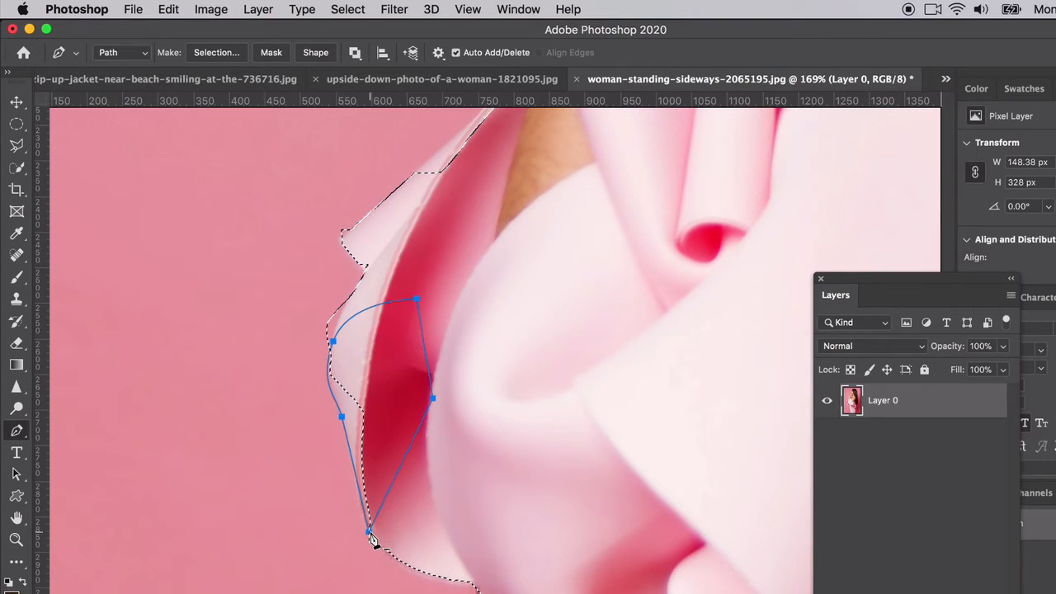
# Step: Convert the sleeve ruffle path to a selection with 0-pixel feather, adding it to the existing dress selection
pyautogui.rightClick(353, 467)
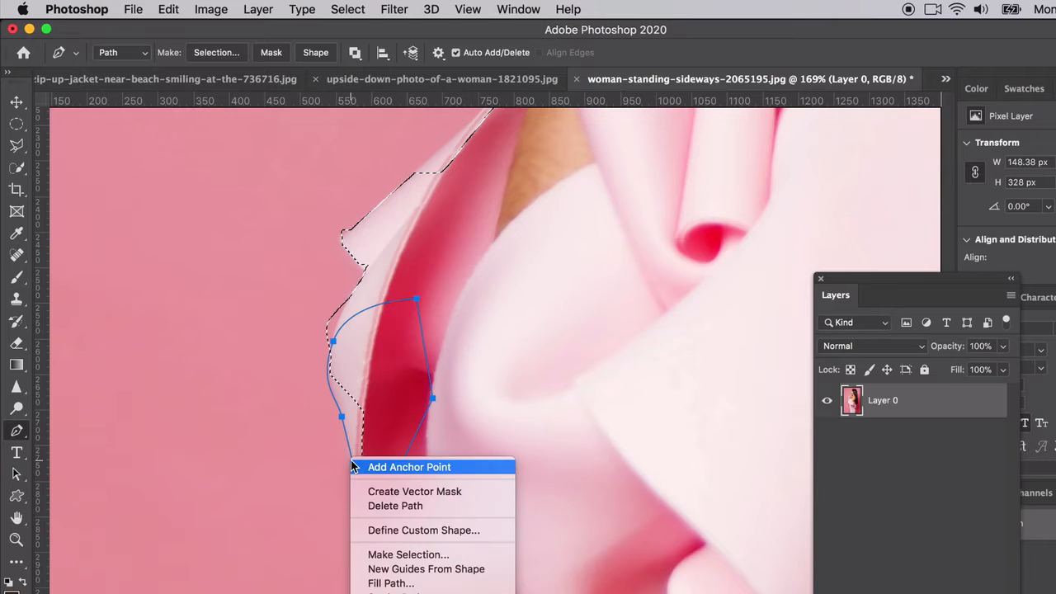
pyautogui.click(392, 556)
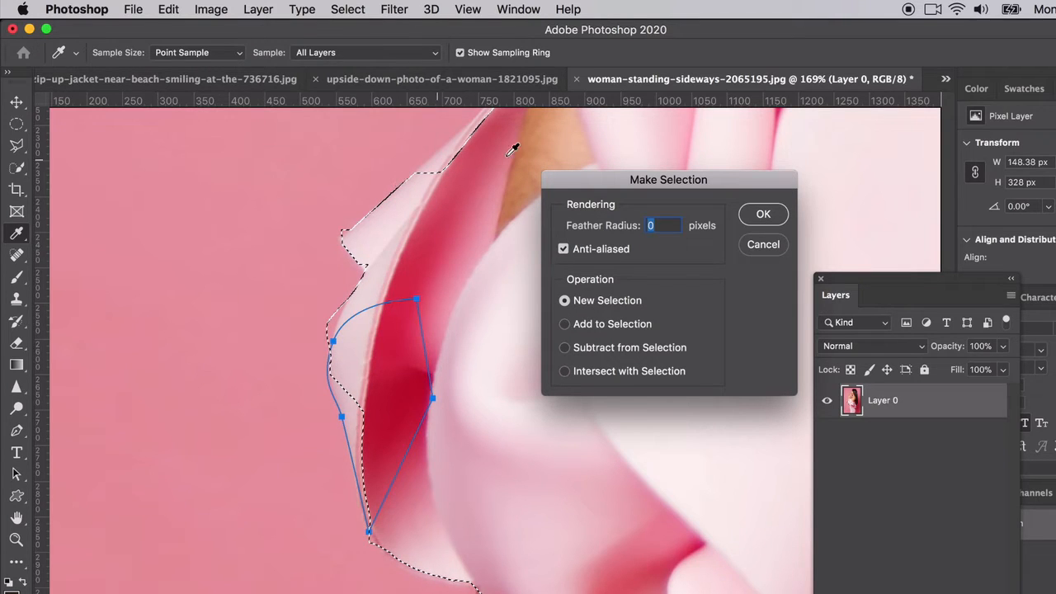
pyautogui.click(565, 324)
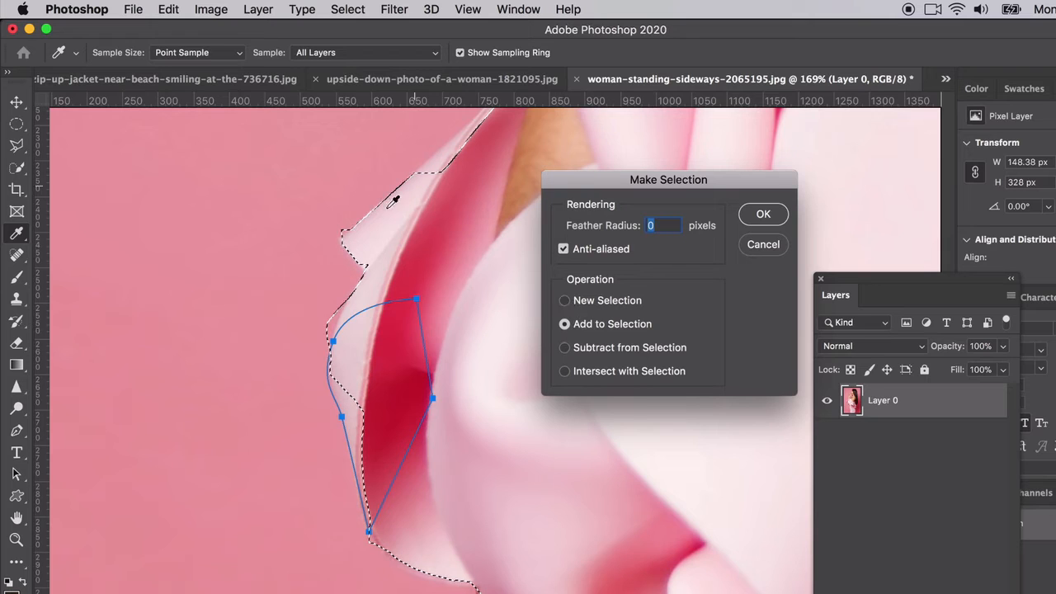
pyautogui.click(760, 213)
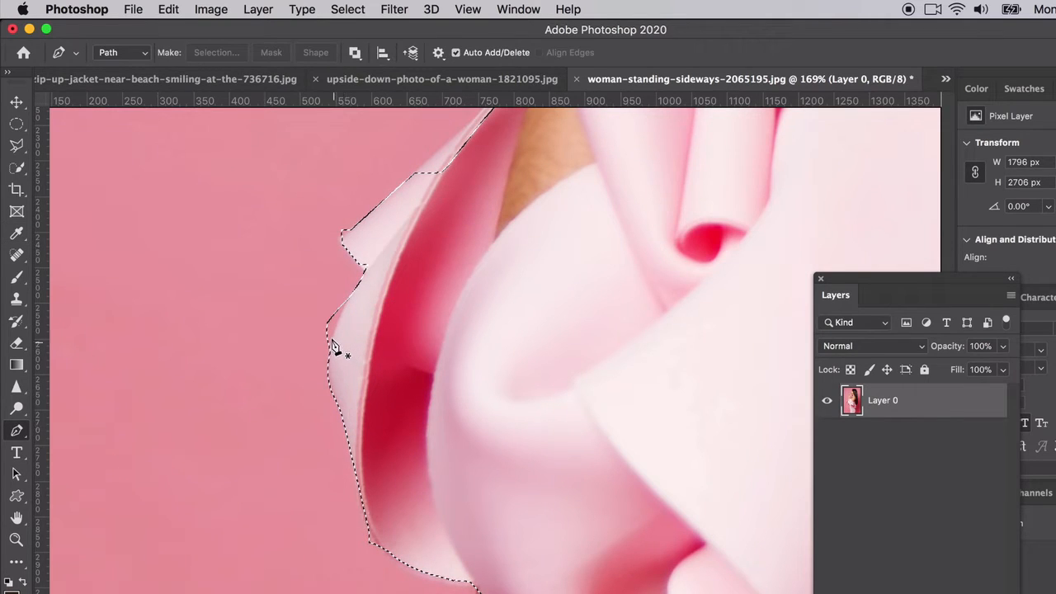
# Step: Draw a closed Pen tool path around the sliver of background selected outside the ruffle's outward bulge, curving it along the fabric edge
pyautogui.click(326, 356)
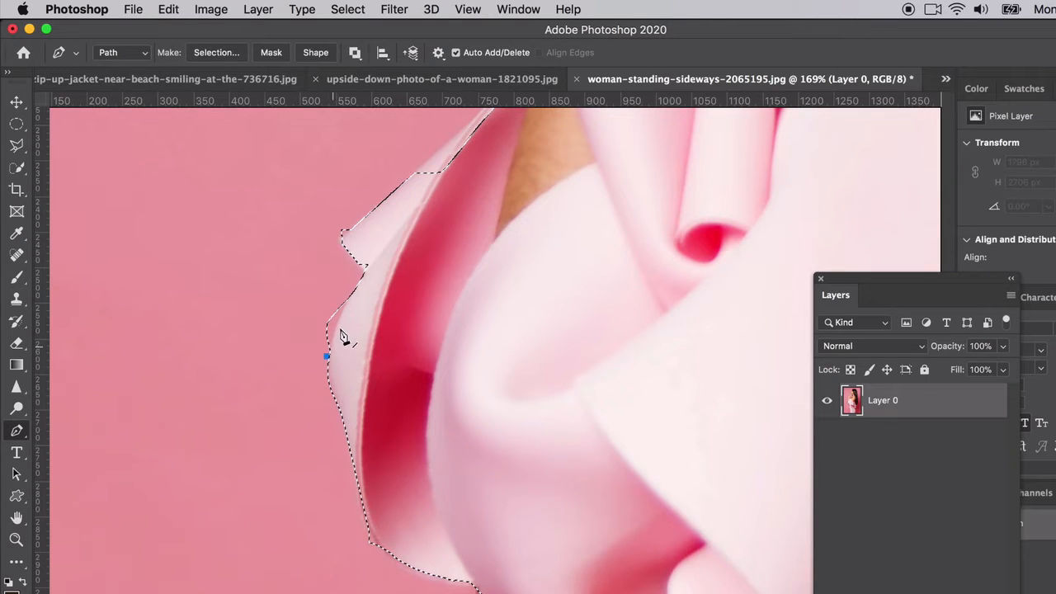
pyautogui.moveTo(348, 294); pyautogui.dragTo(354, 283)
pyautogui.click(299, 282)
pyautogui.click(290, 324)
pyautogui.click(326, 354)
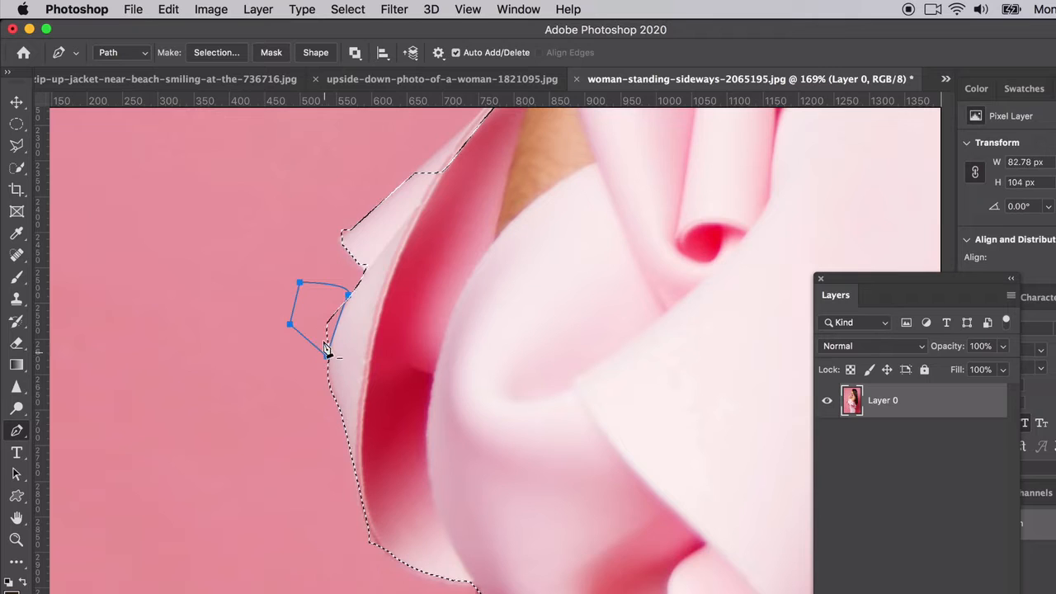
# Step: Convert the background sliver path to a selection with 0-pixel feather, subtracting it from the dress selection
pyautogui.rightClick(334, 329)
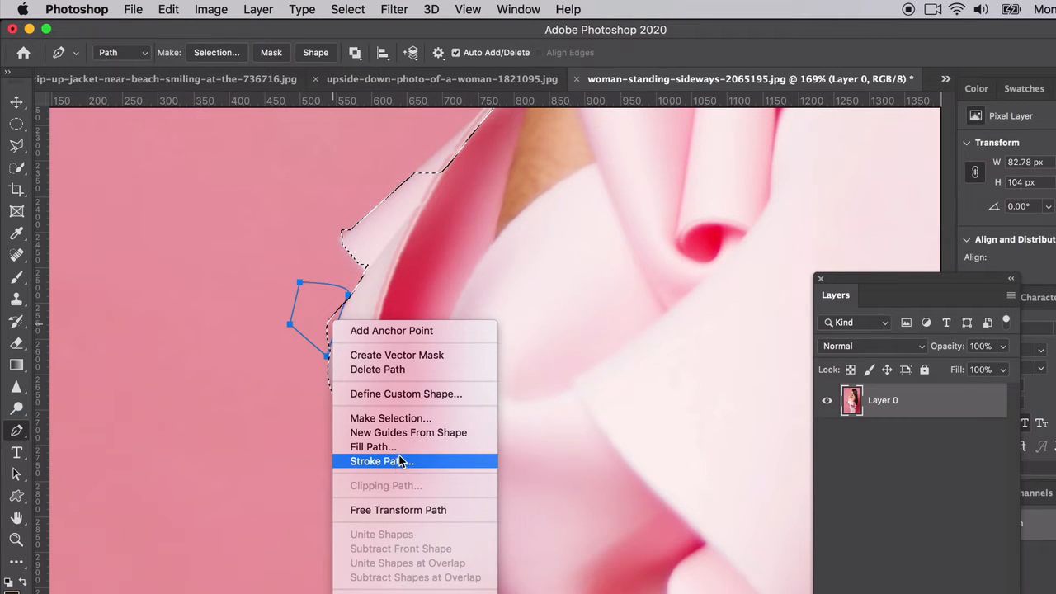
pyautogui.click(394, 418)
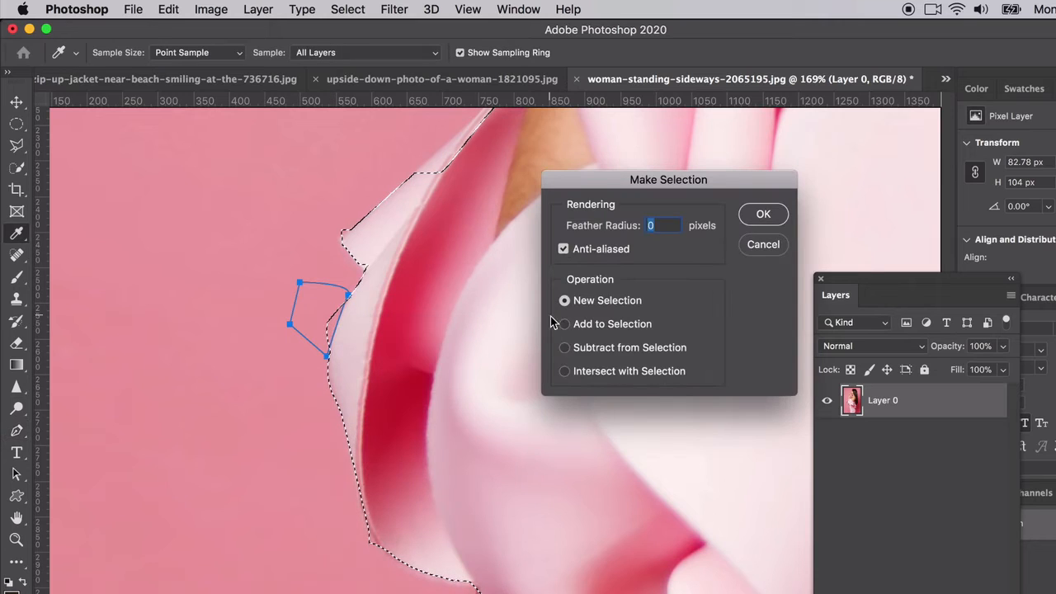
pyautogui.click(565, 347)
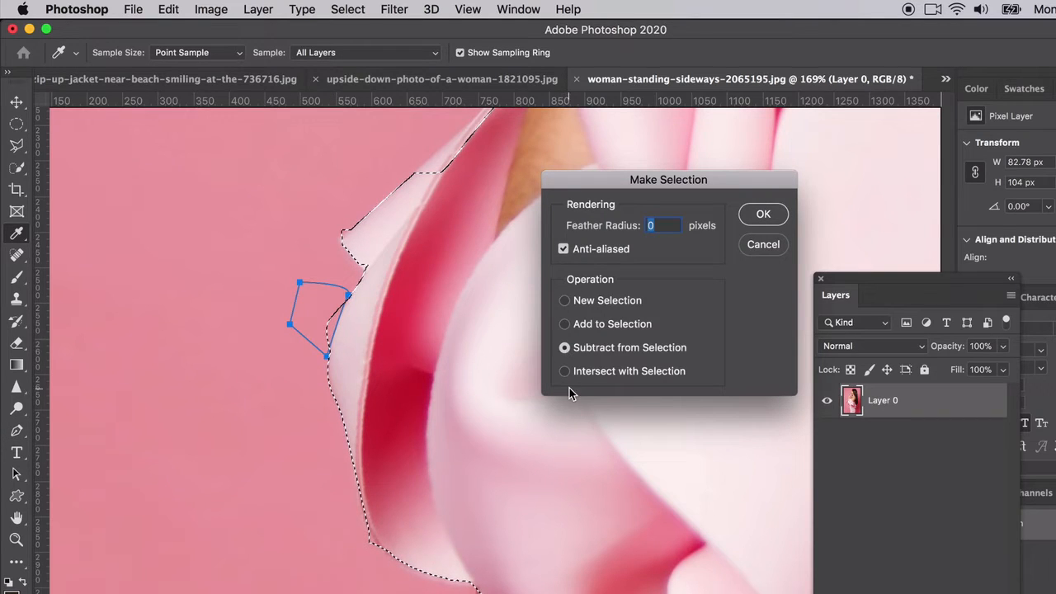
pyautogui.click(761, 214)
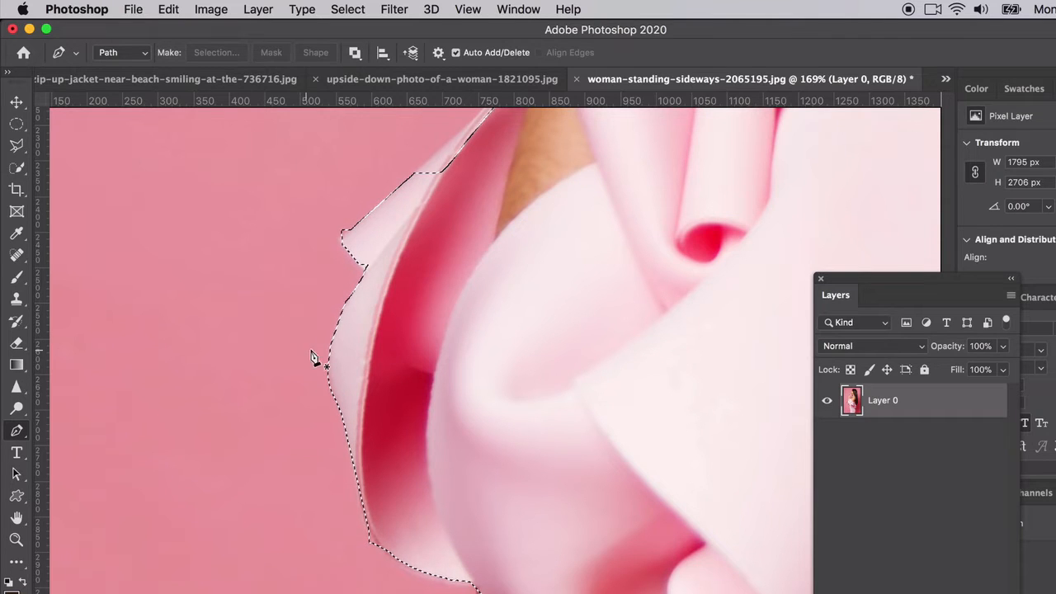
# Step: Draw a closed Pen tool path from the sleeve's notch around its pointed corner and up the outer edge to the arm, enclosing the missed fabric
pyautogui.scroll(5, 408, 293)
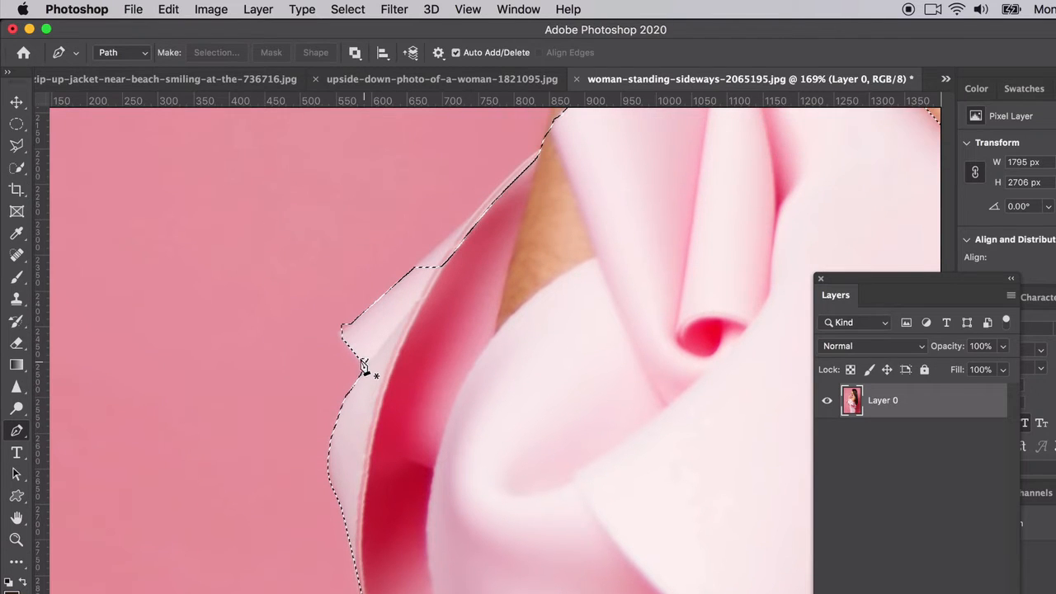
pyautogui.click(365, 364)
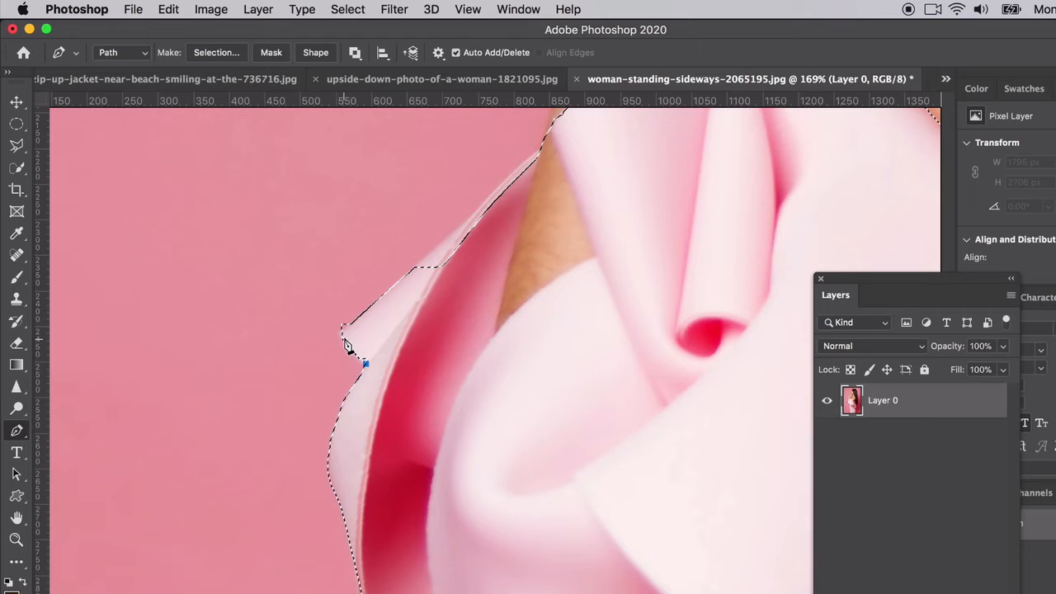
pyautogui.click(339, 336)
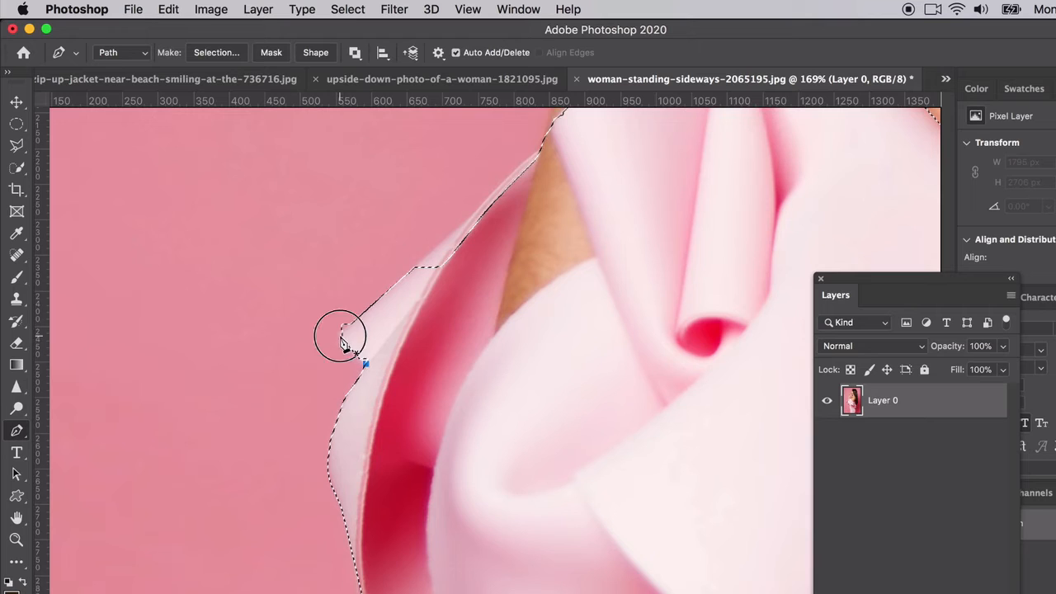
pyautogui.click(414, 267)
pyautogui.click(480, 206)
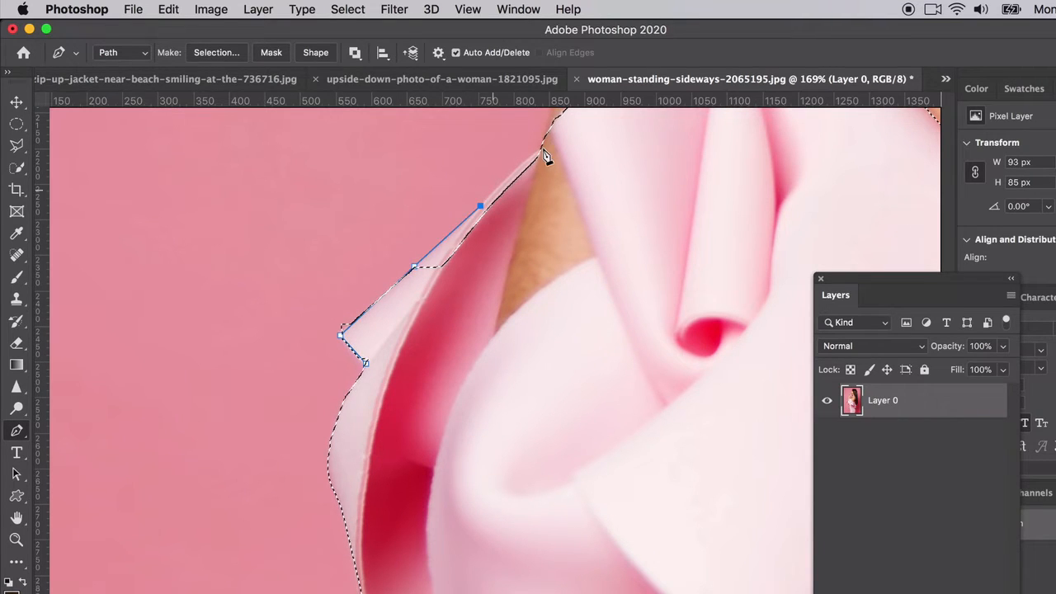
pyautogui.moveTo(545, 145); pyautogui.dragTo(566, 134)
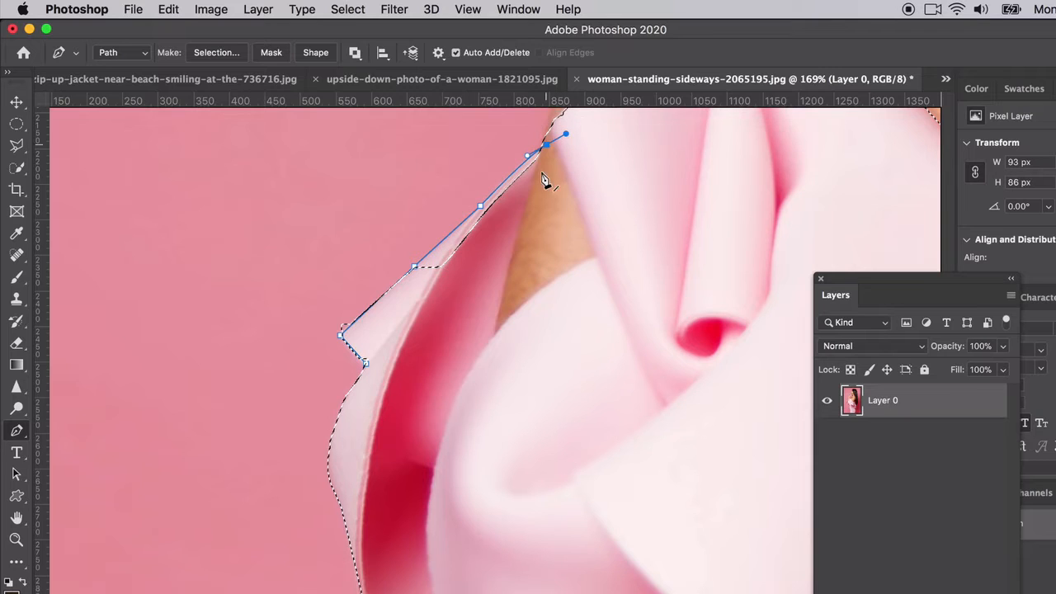
pyautogui.click(529, 271)
pyautogui.click(364, 361)
# Step: Convert the upper sleeve edge path to a selection with 0-pixel feather, adding it to the dress selection
pyautogui.rightClick(367, 362)
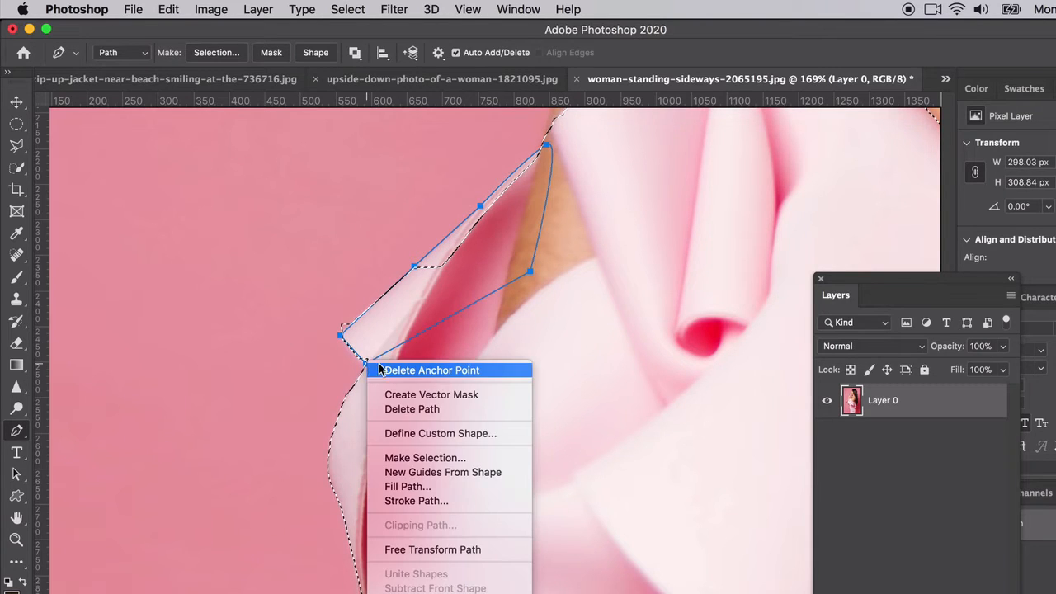
pyautogui.click(416, 460)
pyautogui.click(569, 323)
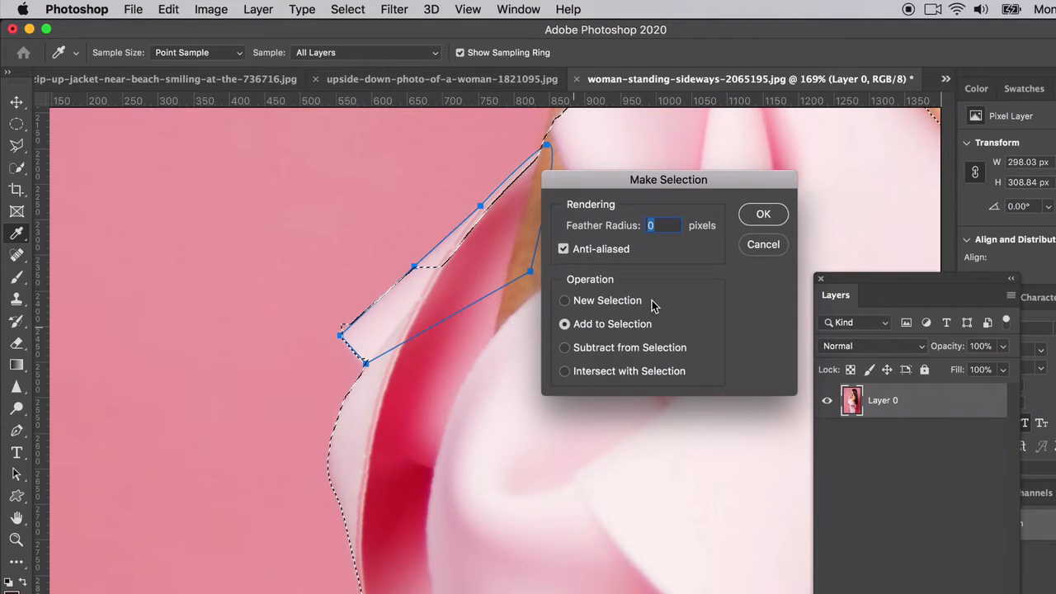
pyautogui.click(763, 215)
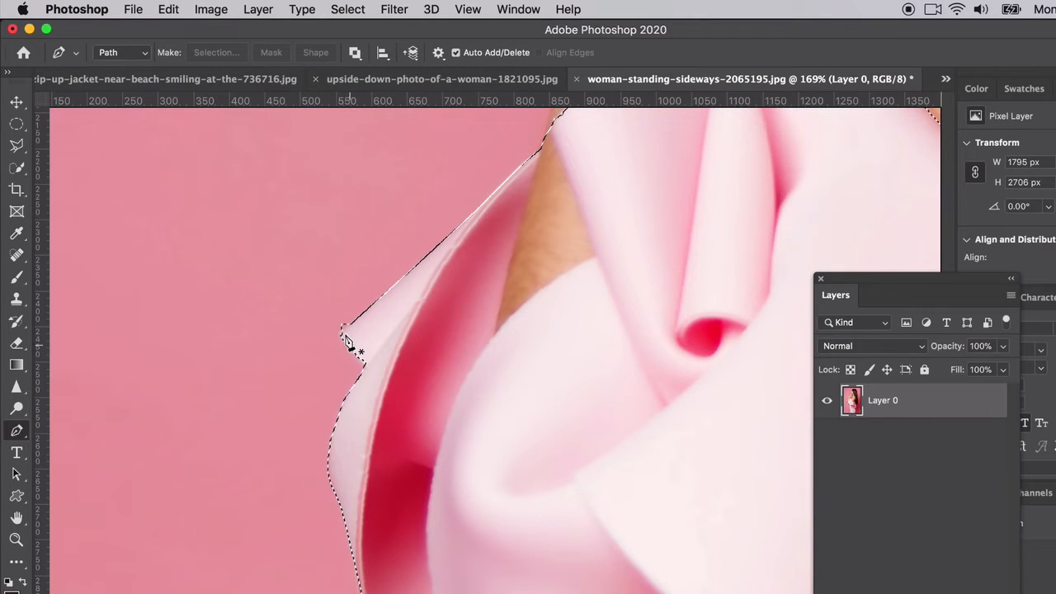
# Step: Trim the excess background at the sleeve's pointed corner from the selection using the Polygonal Lasso in subtract mode
pyautogui.moveTo(17, 145); pyautogui.dragTo(83, 174)
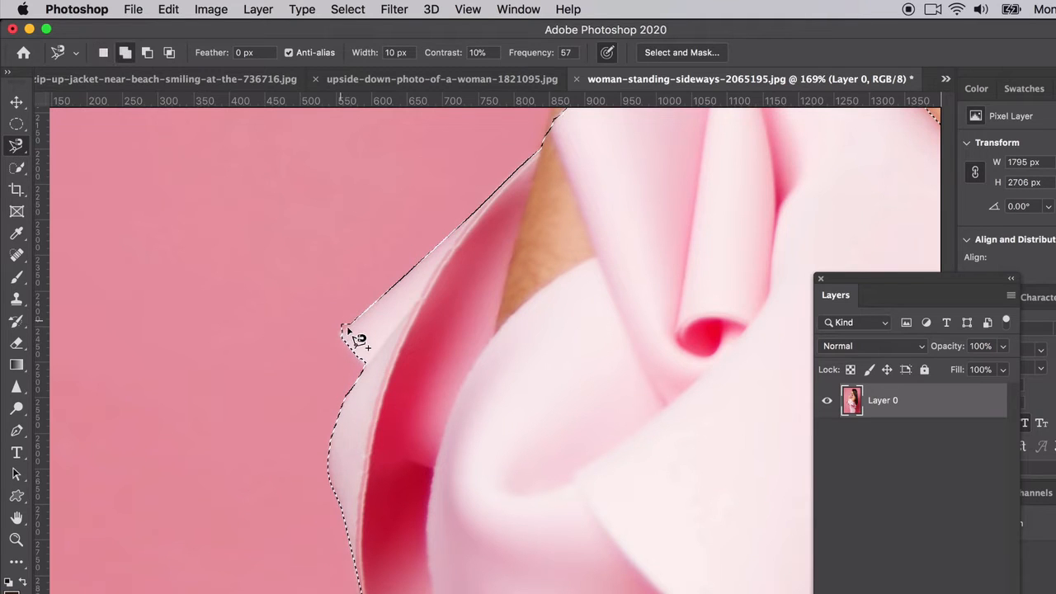
pyautogui.click(16, 147)
pyautogui.moveTo(16, 147); pyautogui.dragTo(82, 157)
pyautogui.click(148, 54)
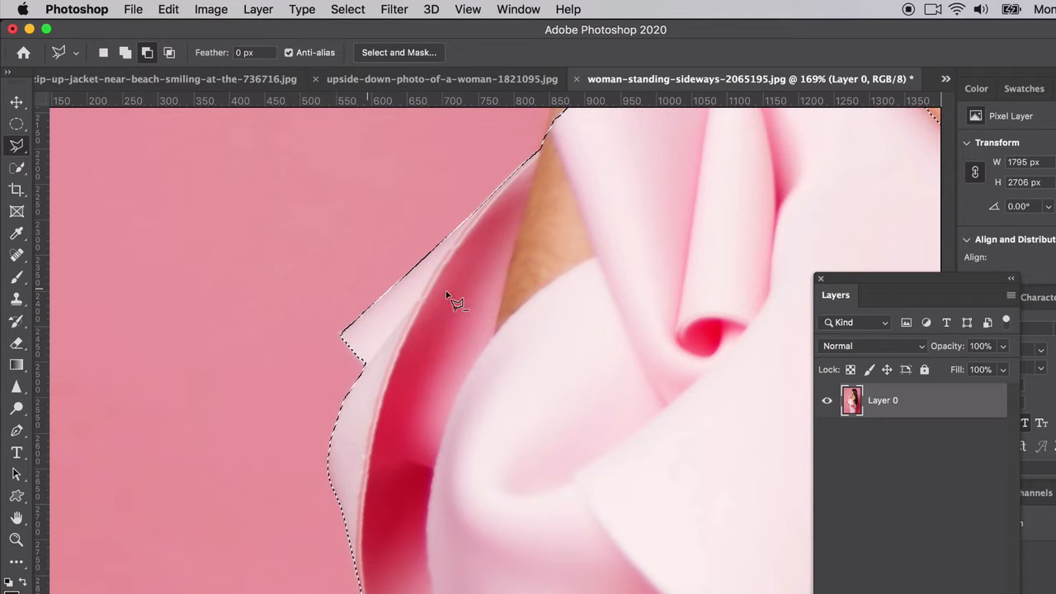
pyautogui.scroll(4, 494, 272)
pyautogui.hscroll(4, 495, 272)
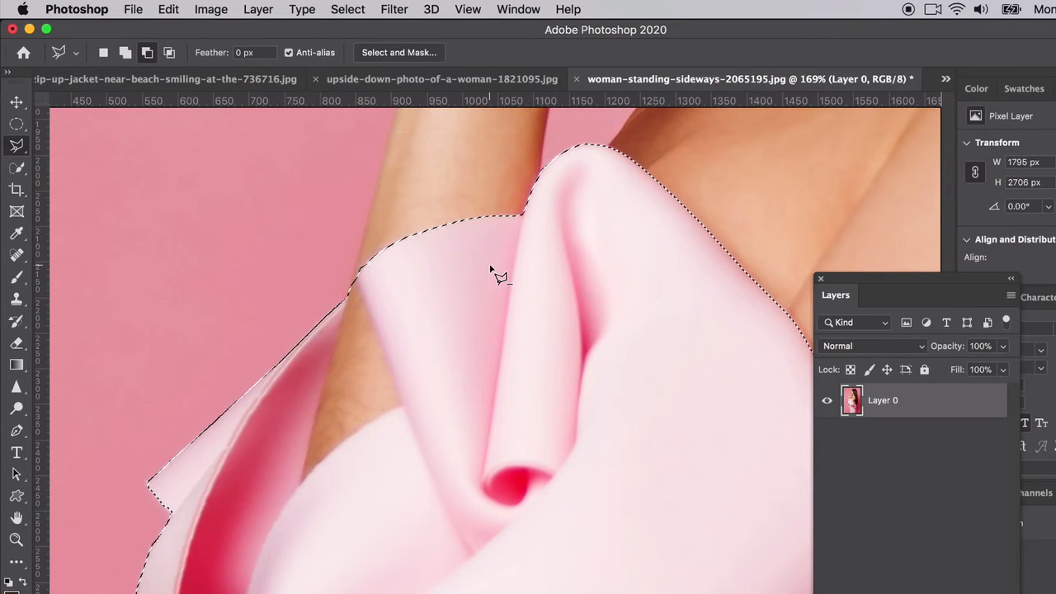
pyautogui.click(354, 282)
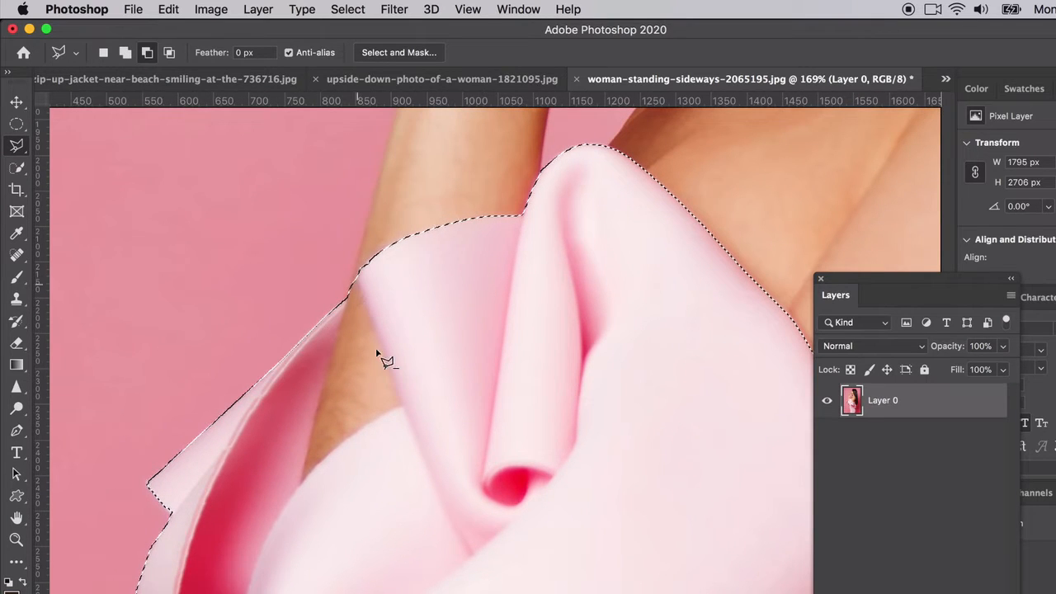
pyautogui.click(400, 406)
pyautogui.press('Escape')
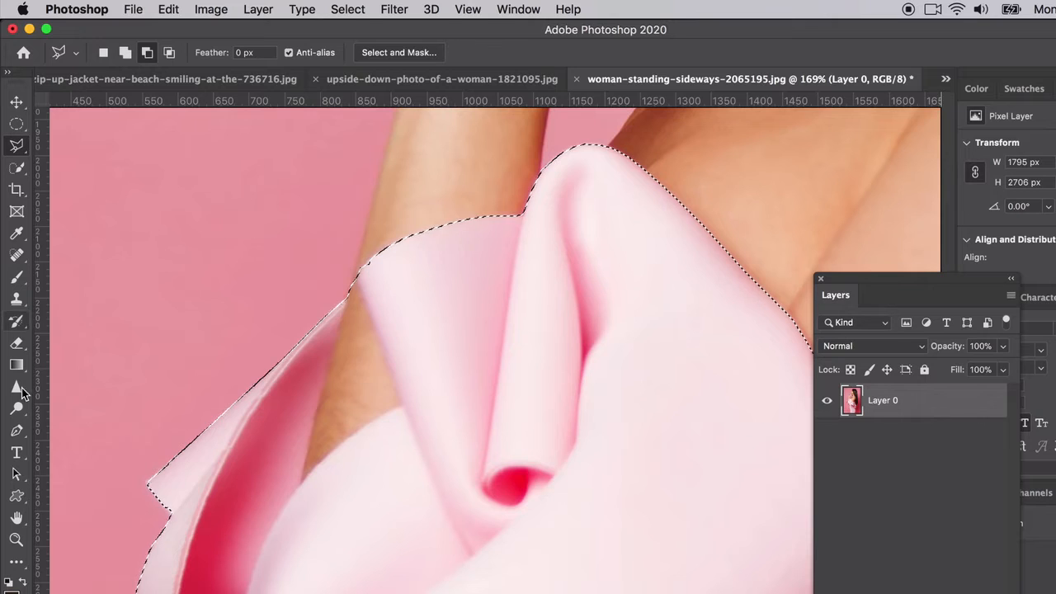
# Step: Draw a closed Pen tool path around the patch of bare arm visible between the sleeve folds
pyautogui.click(18, 428)
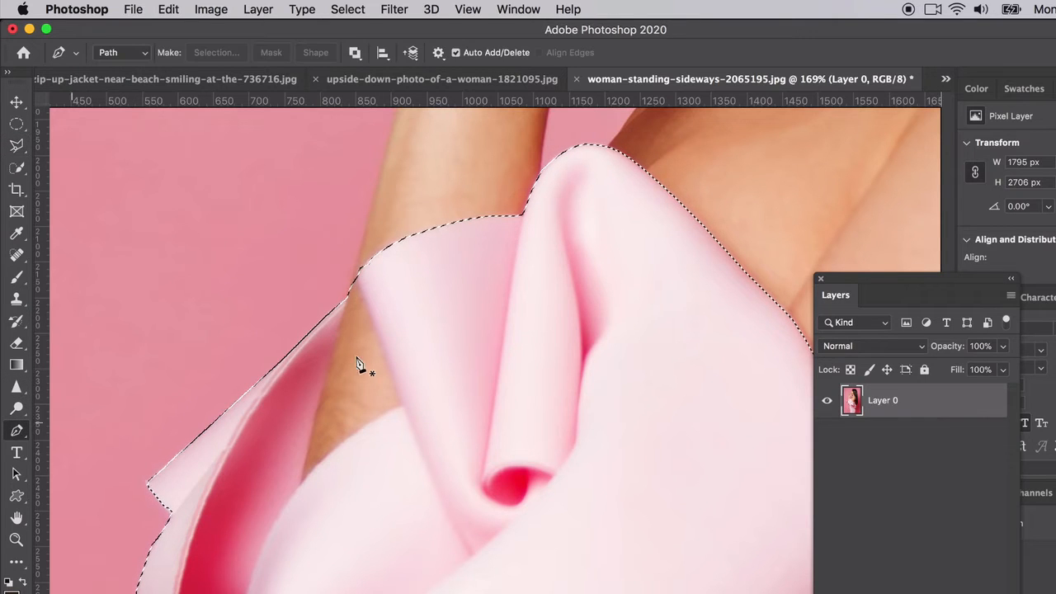
pyautogui.click(356, 275)
pyautogui.click(402, 403)
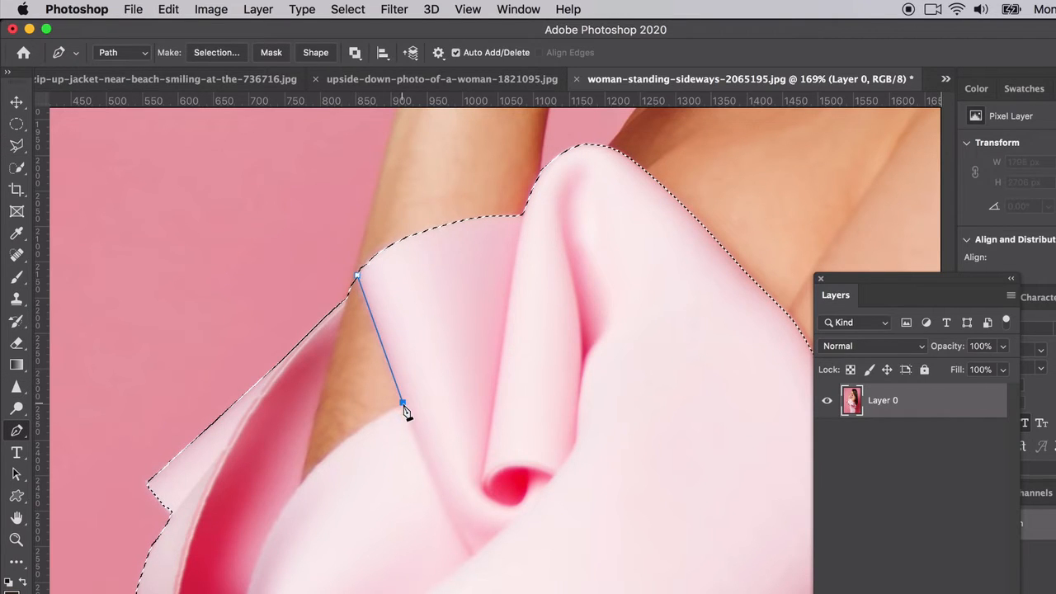
pyautogui.click(301, 483)
pyautogui.moveTo(301, 485); pyautogui.dragTo(272, 524)
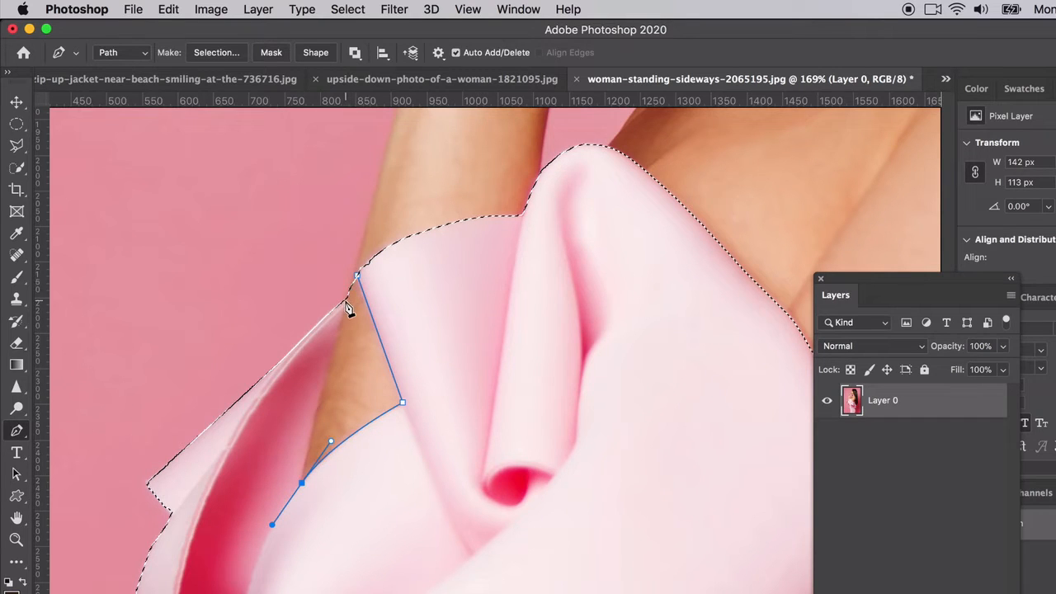
pyautogui.moveTo(356, 275)
pyautogui.mouseDown()
pyautogui.moveTo(347, 285)
pyautogui.moveTo(358, 286)
pyautogui.mouseUp()
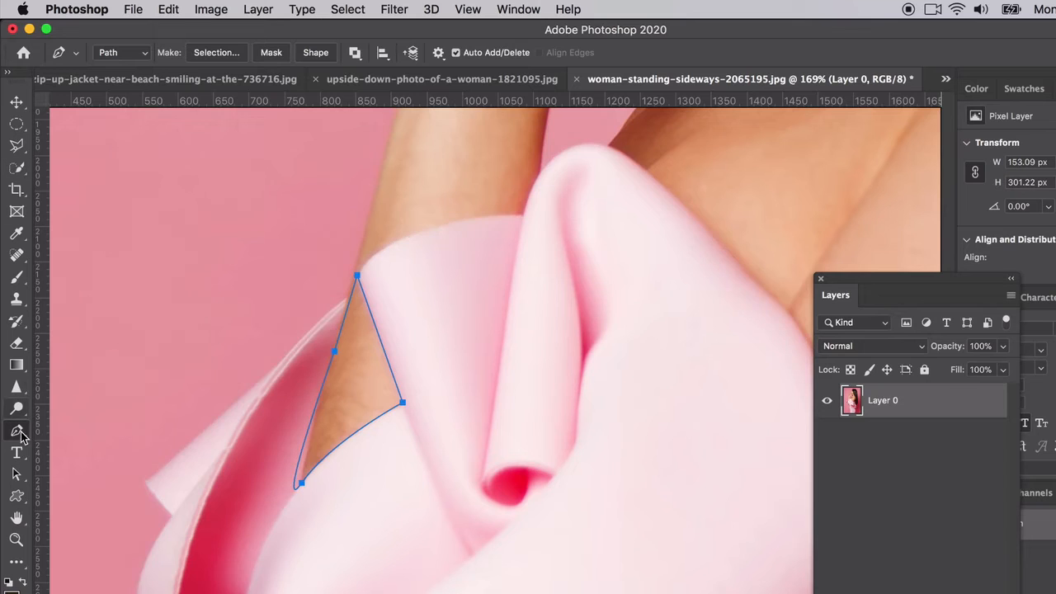
# Step: Refine the bare-arm path with the Curvature Pen tool so its edge and lower tip follow the arm and fabric
pyautogui.moveTo(19, 433); pyautogui.dragTo(89, 460)
pyautogui.click(304, 455)
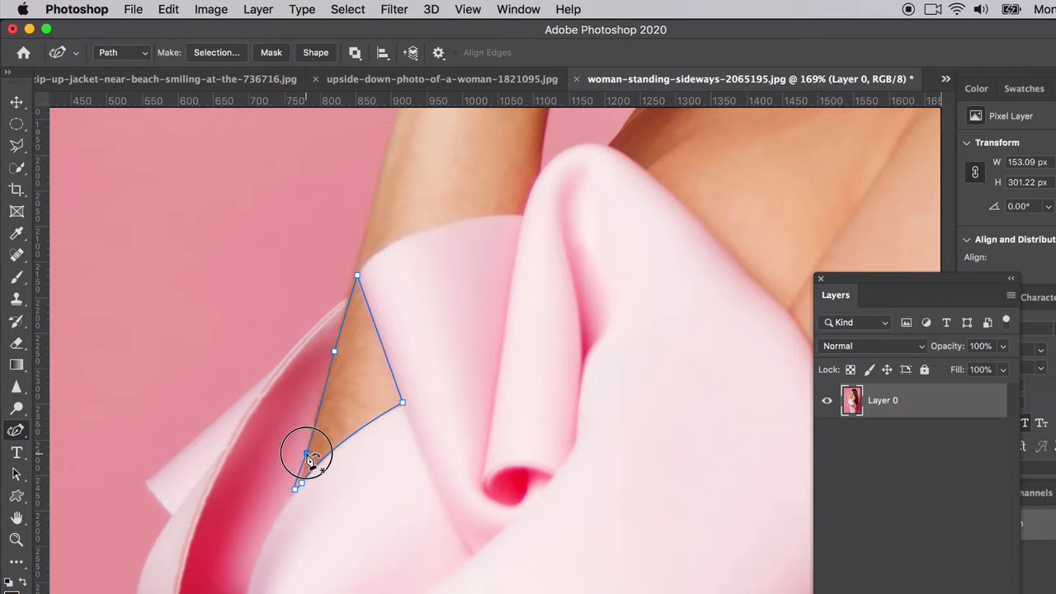
pyautogui.click(297, 488)
pyautogui.moveTo(295, 487); pyautogui.dragTo(300, 484)
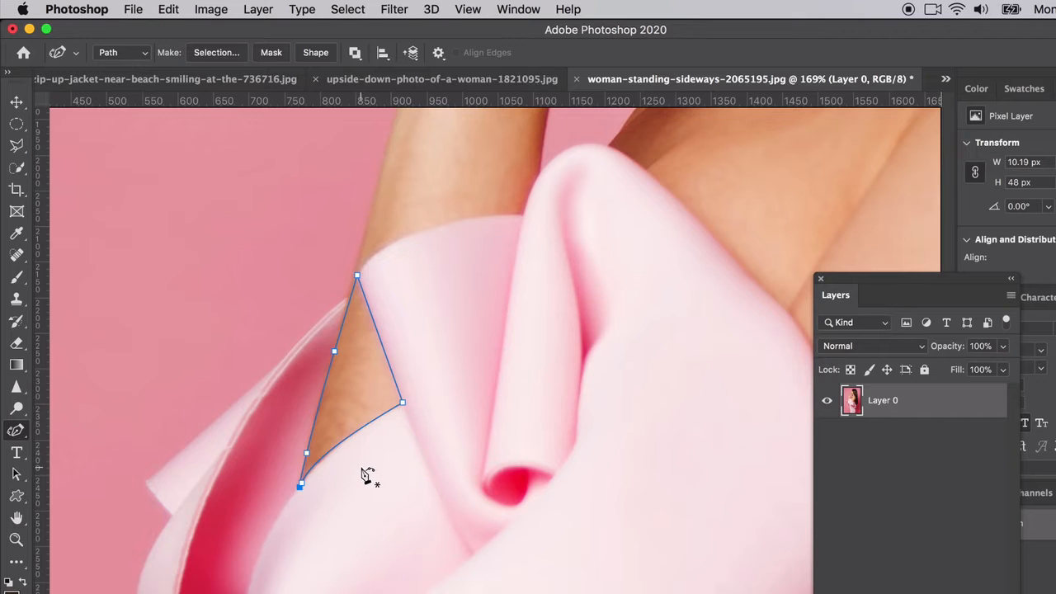
# Step: Convert the bare-arm path to a selection with 0-pixel feather, subtracting it from the dress selection
pyautogui.rightClick(353, 315)
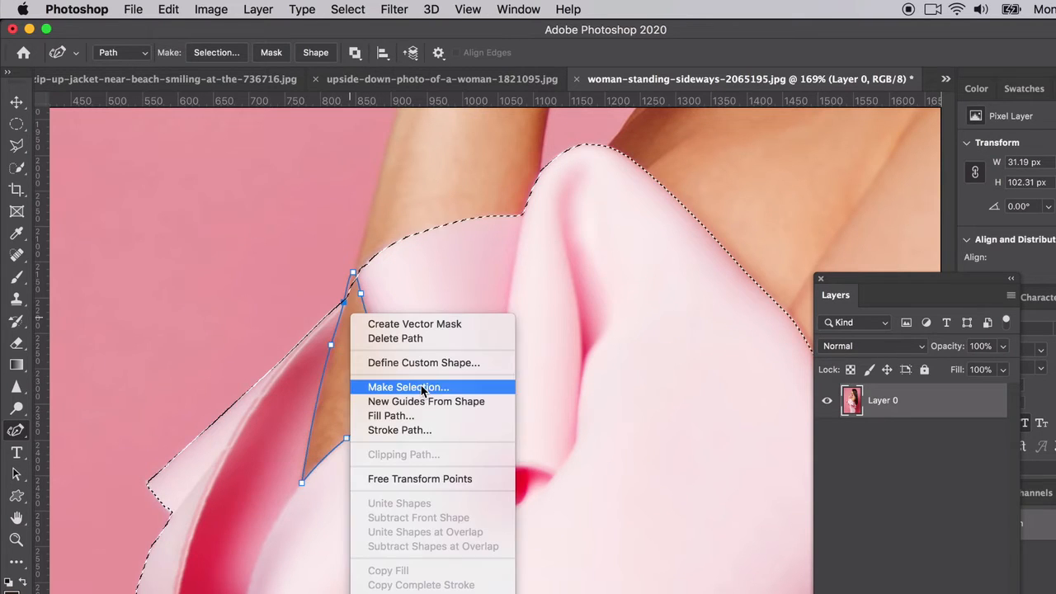
pyautogui.click(419, 386)
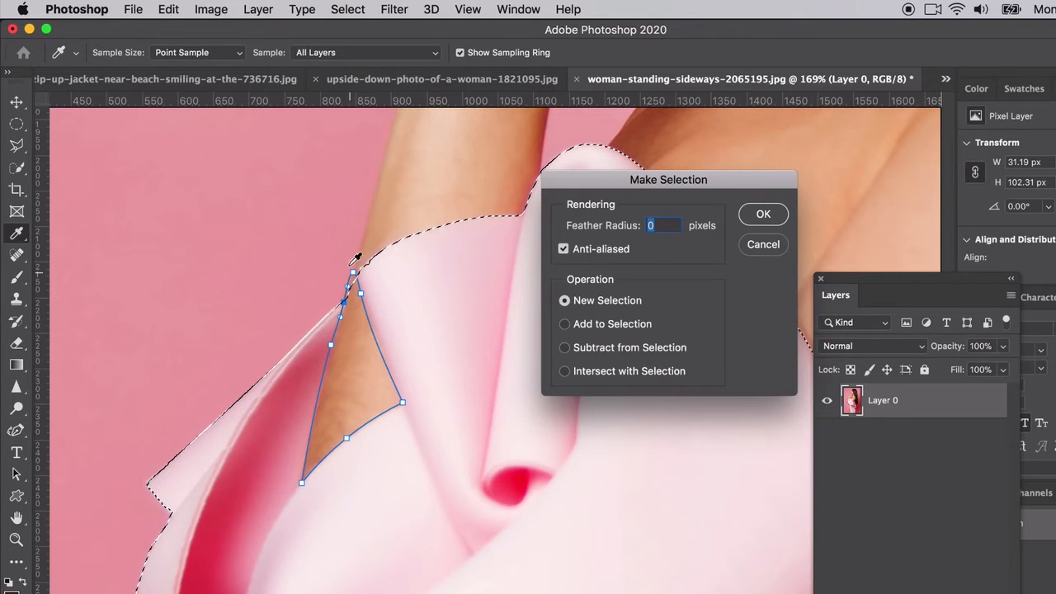
pyautogui.click(565, 325)
pyautogui.click(565, 347)
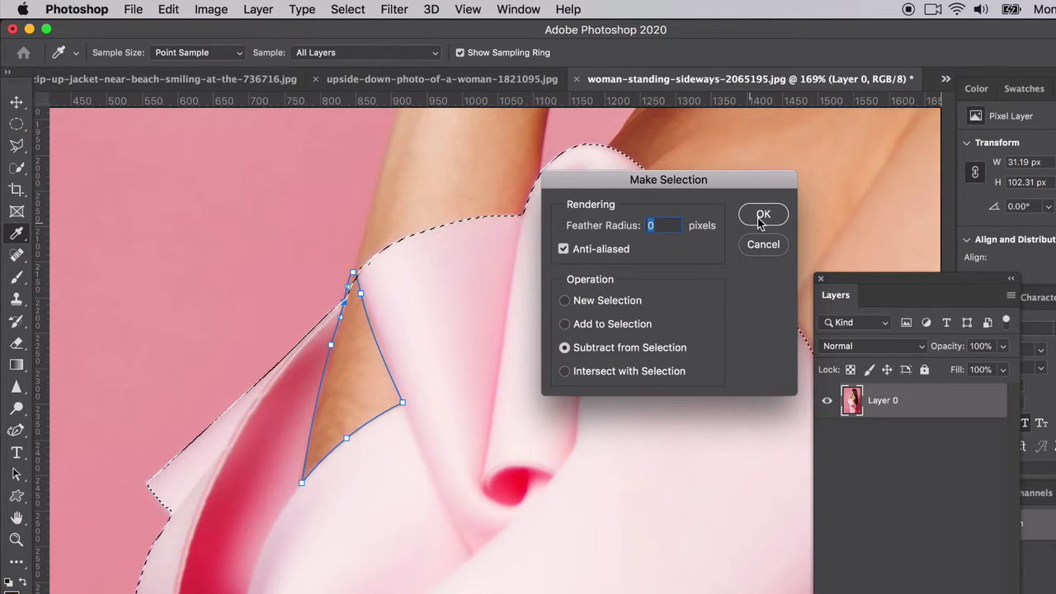
pyautogui.click(763, 215)
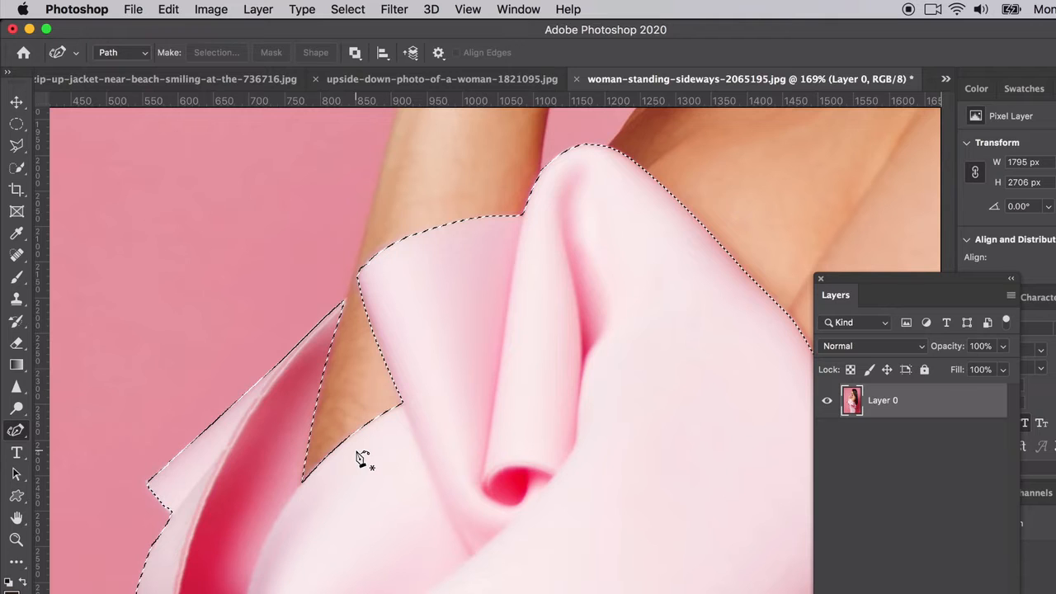
pyautogui.scroll(-5, 361, 459)
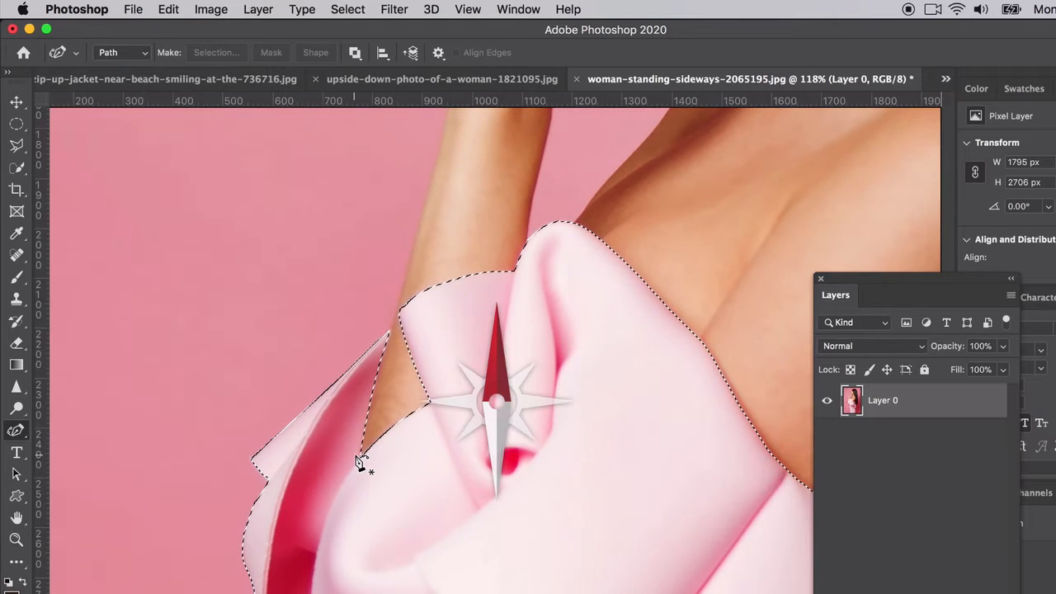
pyautogui.scroll(-3, 362, 461)
pyautogui.hscroll(3, 361, 462)
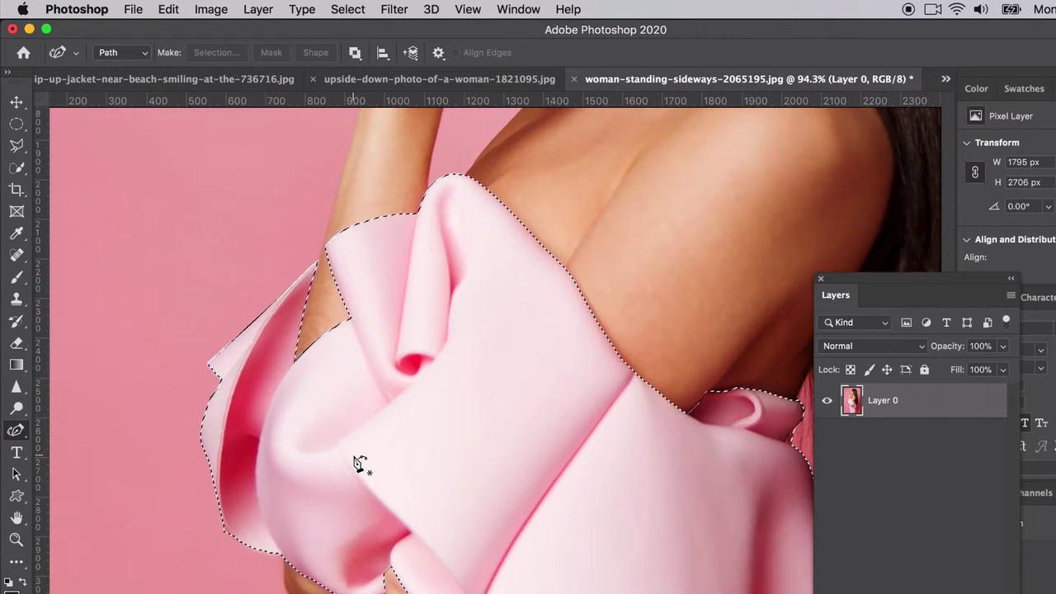
# Step: Add the missed fabric along the skirt's hip edge and lower end to the dress selection with the Quick Selection tool
pyautogui.hscroll(1, 361, 464)
pyautogui.scroll(-3, 363, 467)
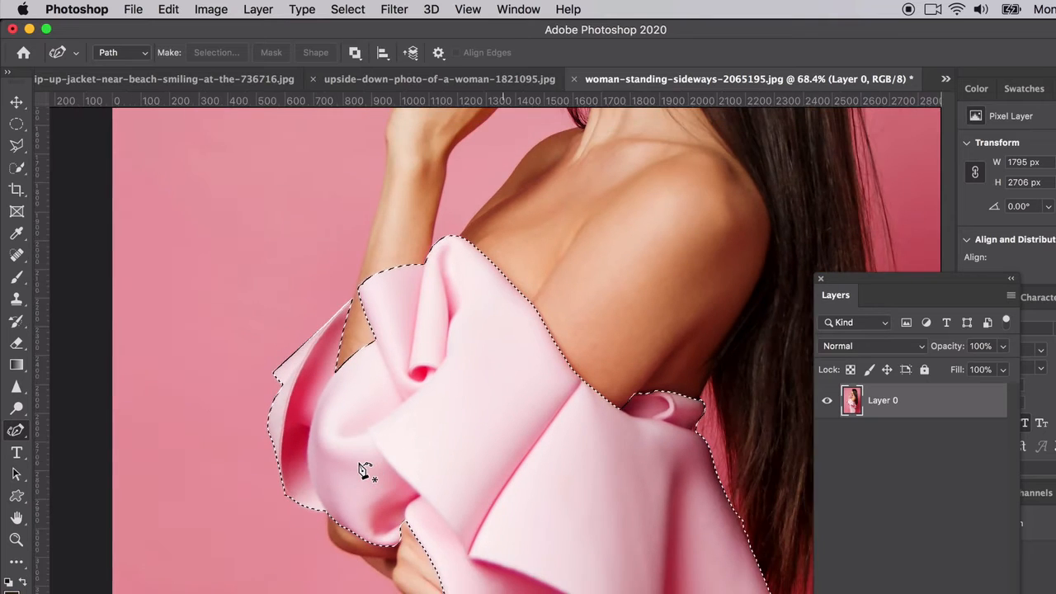
pyautogui.scroll(-3, 361, 468)
pyautogui.scroll(-3, 361, 468)
pyautogui.hscroll(1, 361, 469)
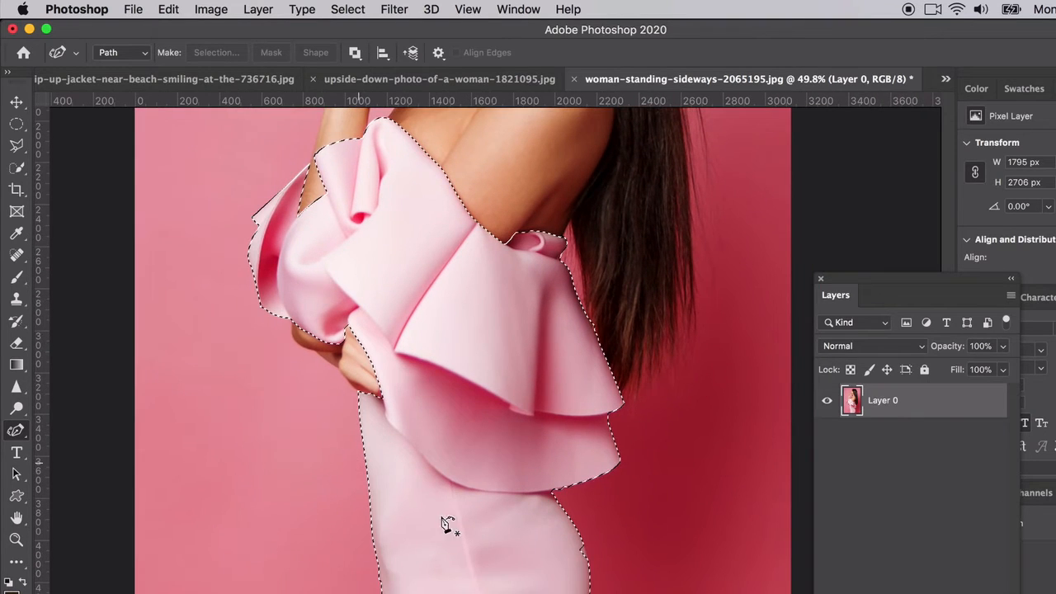
pyautogui.scroll(6, 615, 592)
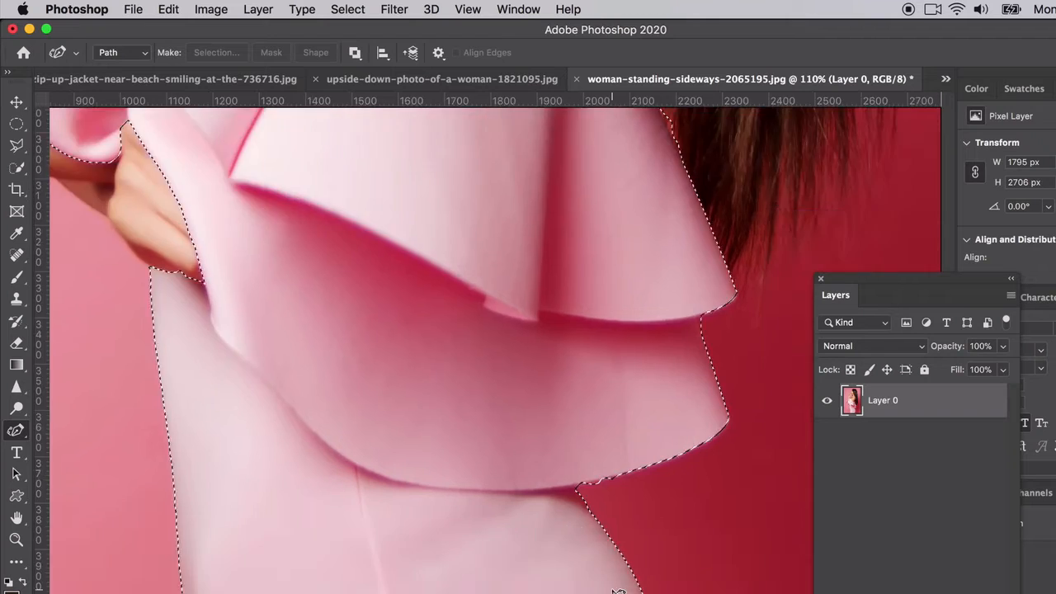
pyautogui.scroll(-5, 615, 592)
pyautogui.hscroll(2, 577, 569)
pyautogui.click(16, 149)
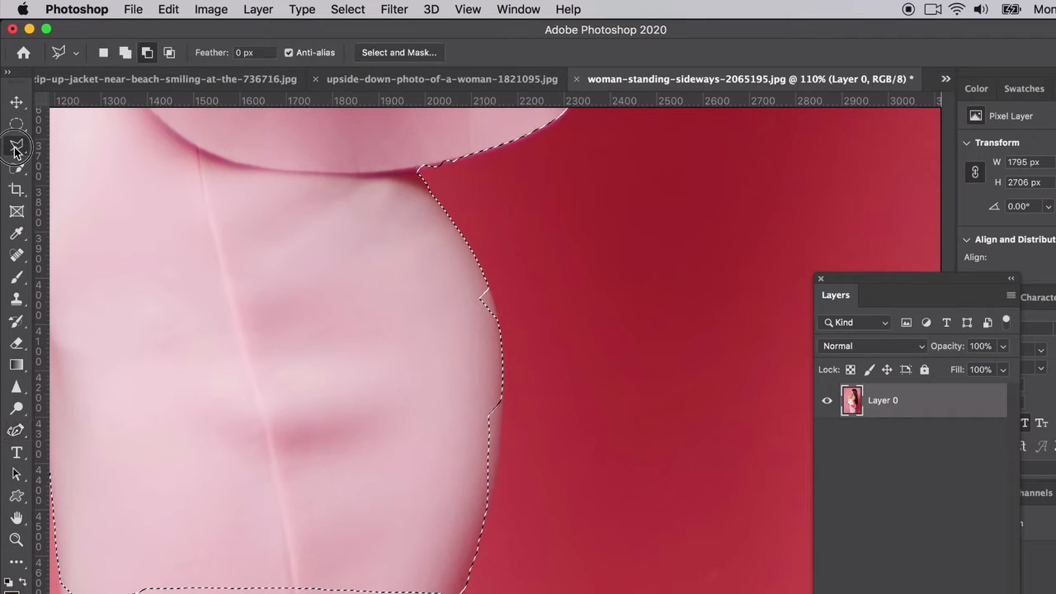
pyautogui.click(17, 167)
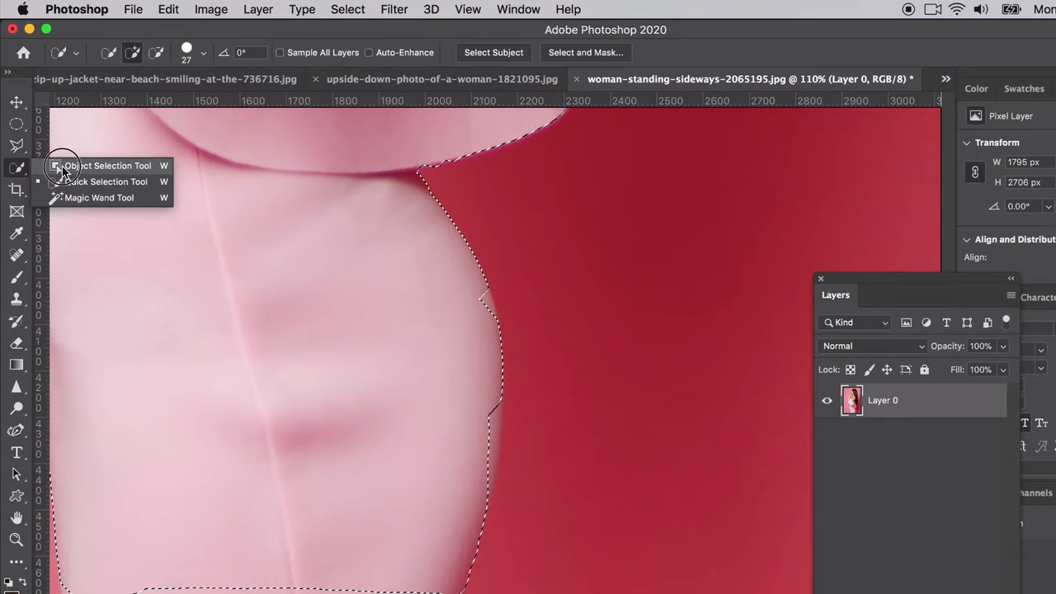
pyautogui.click(77, 178)
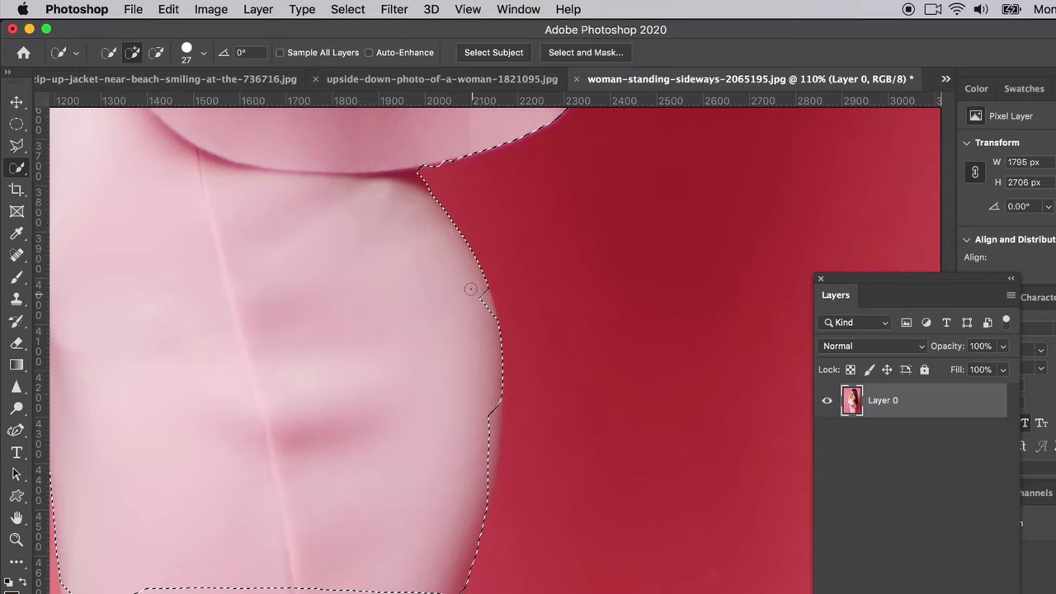
pyautogui.click(132, 54)
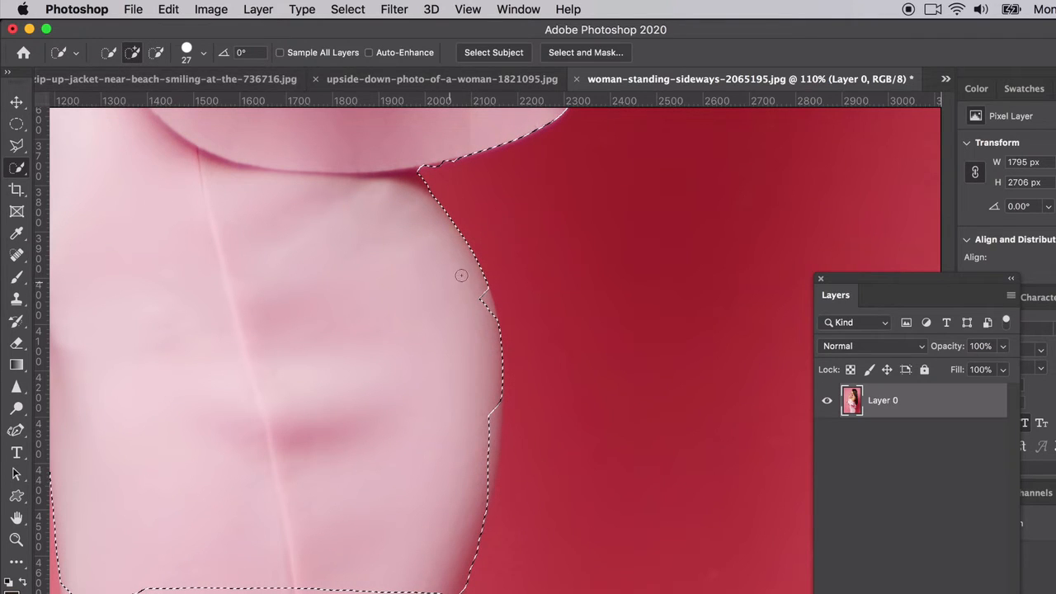
pyautogui.moveTo(484, 292)
pyautogui.mouseDown()
pyautogui.moveTo(495, 448)
pyautogui.moveTo(464, 584)
pyautogui.mouseUp()
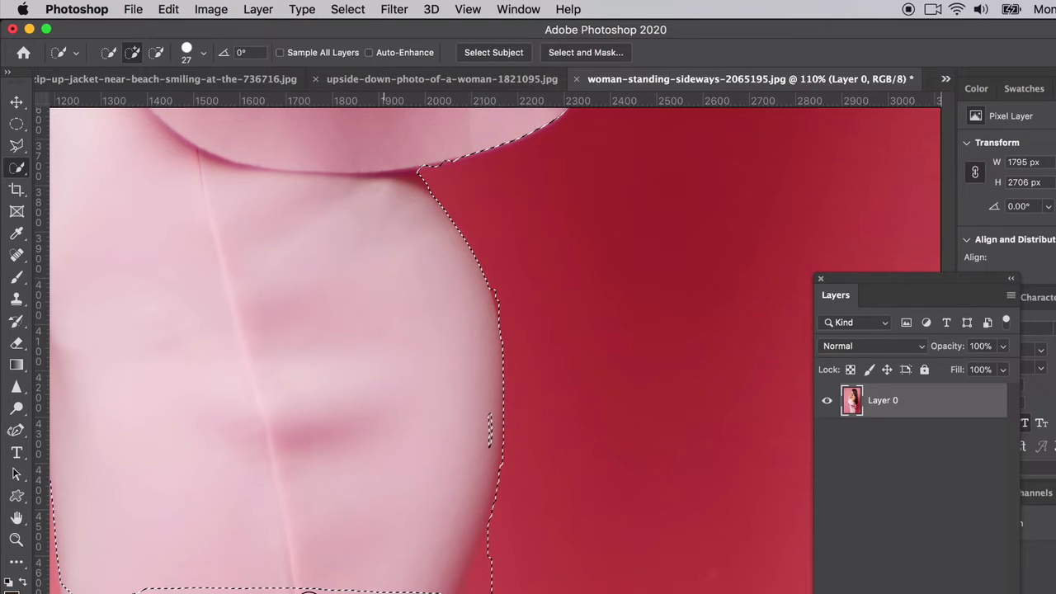
pyautogui.moveTo(307, 592)
pyautogui.mouseDown()
pyautogui.moveTo(133, 591)
pyautogui.moveTo(408, 585)
pyautogui.mouseUp()
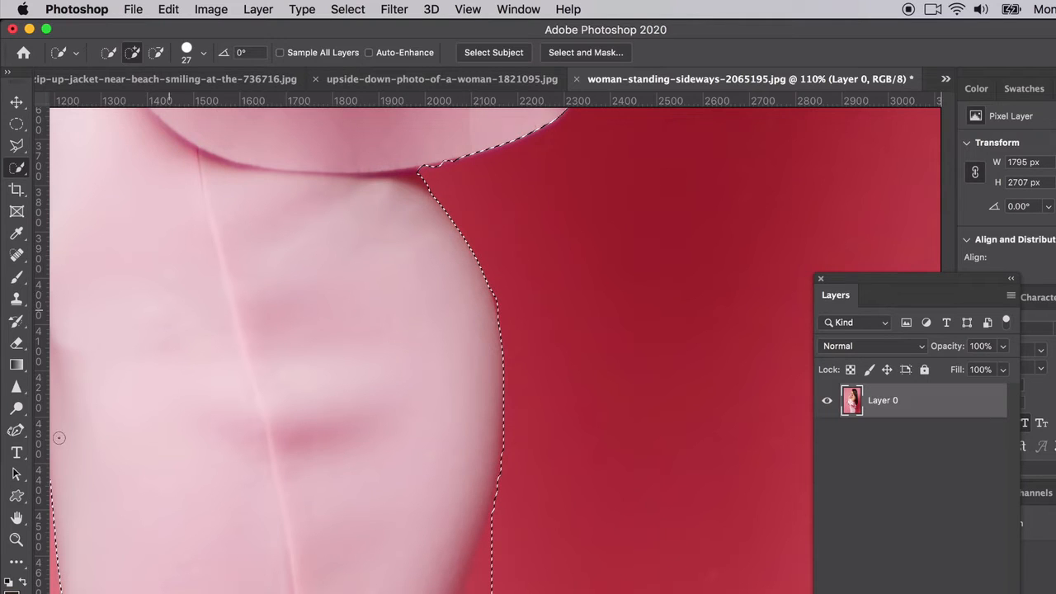
# Step: Draw a closed Pen tool path along the lower hip curve and around the excess red background beside it
pyautogui.click(16, 430)
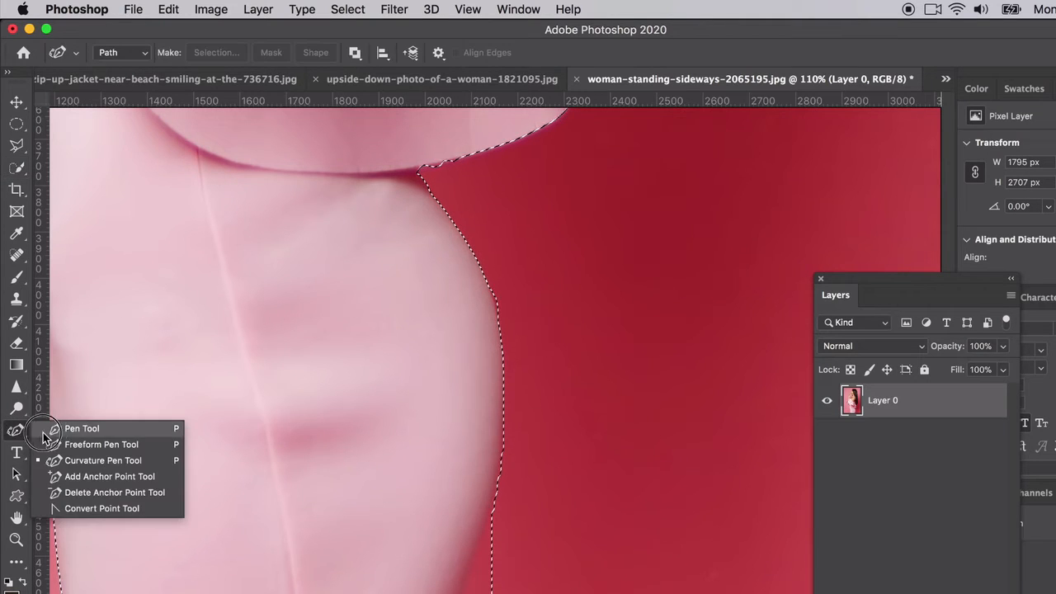
pyautogui.click(45, 430)
pyautogui.click(485, 276)
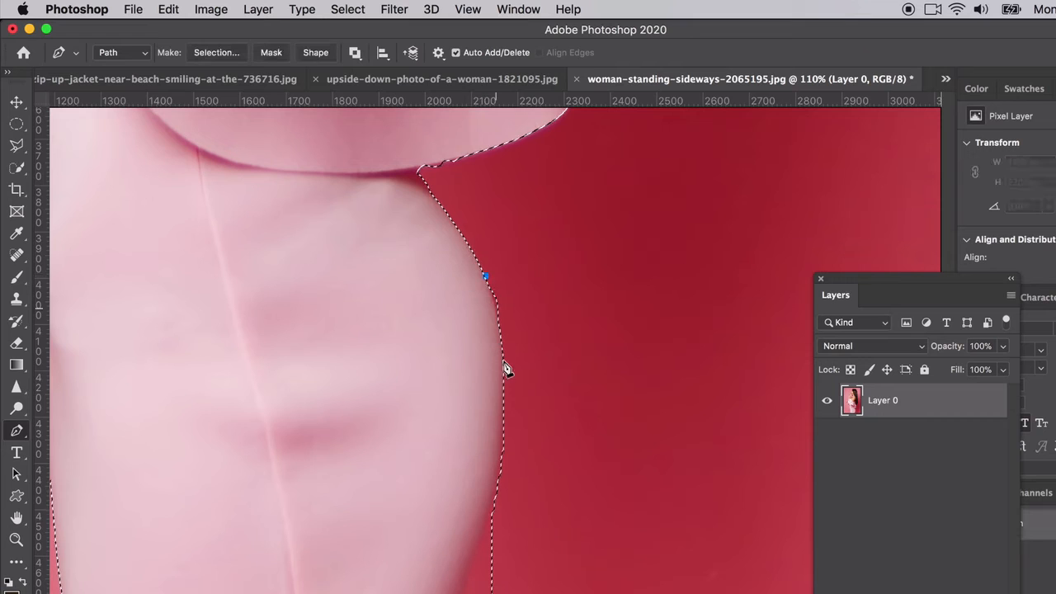
pyautogui.moveTo(502, 422); pyautogui.dragTo(492, 492)
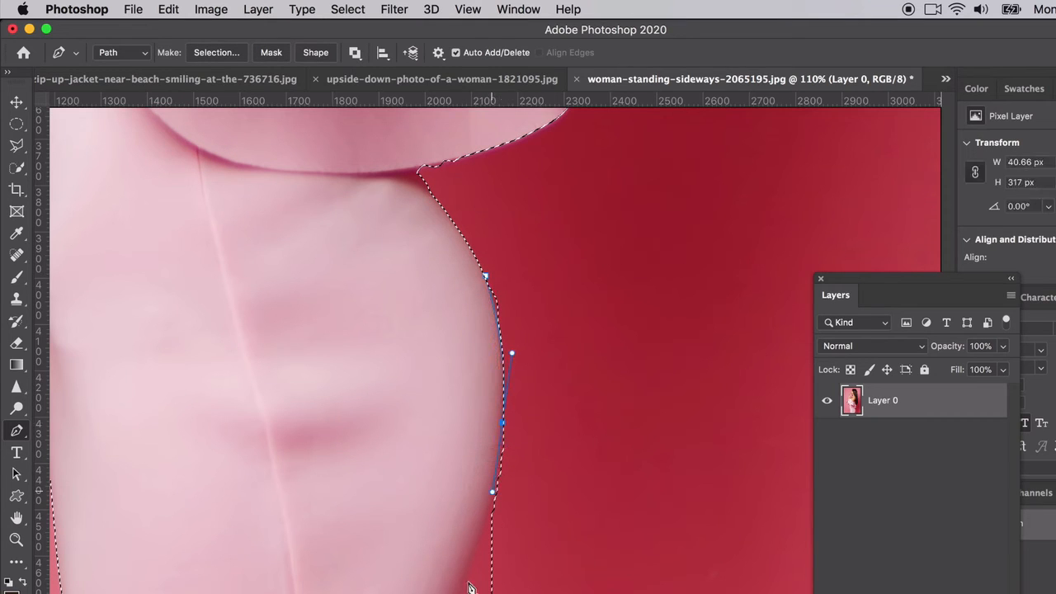
pyautogui.click(461, 593)
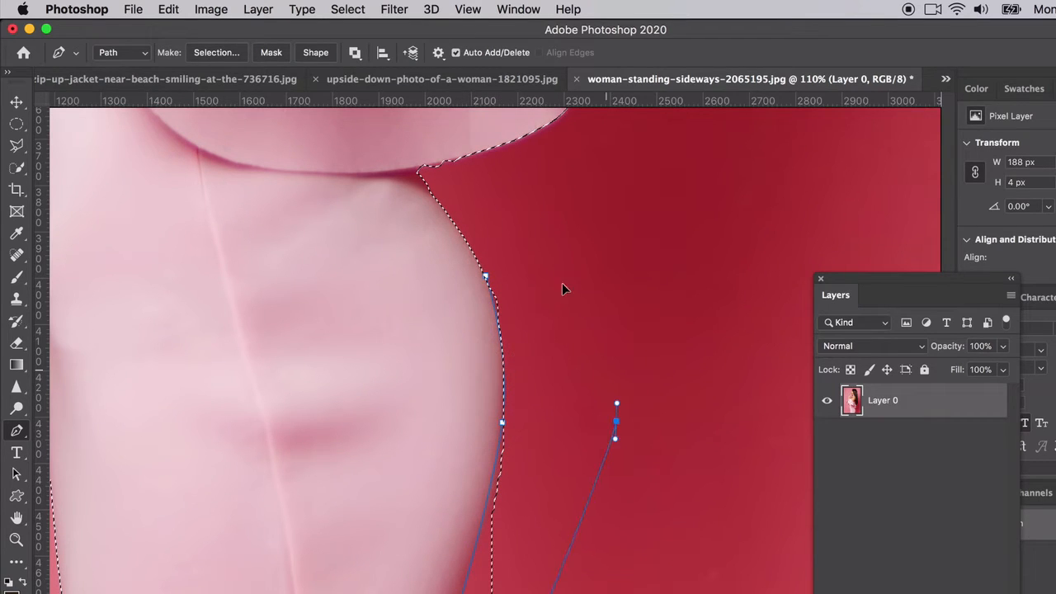
pyautogui.click(486, 278)
# Step: Convert the hip path to a selection with 0-pixel feather, subtracting it from the dress selection
pyautogui.rightClick(488, 279)
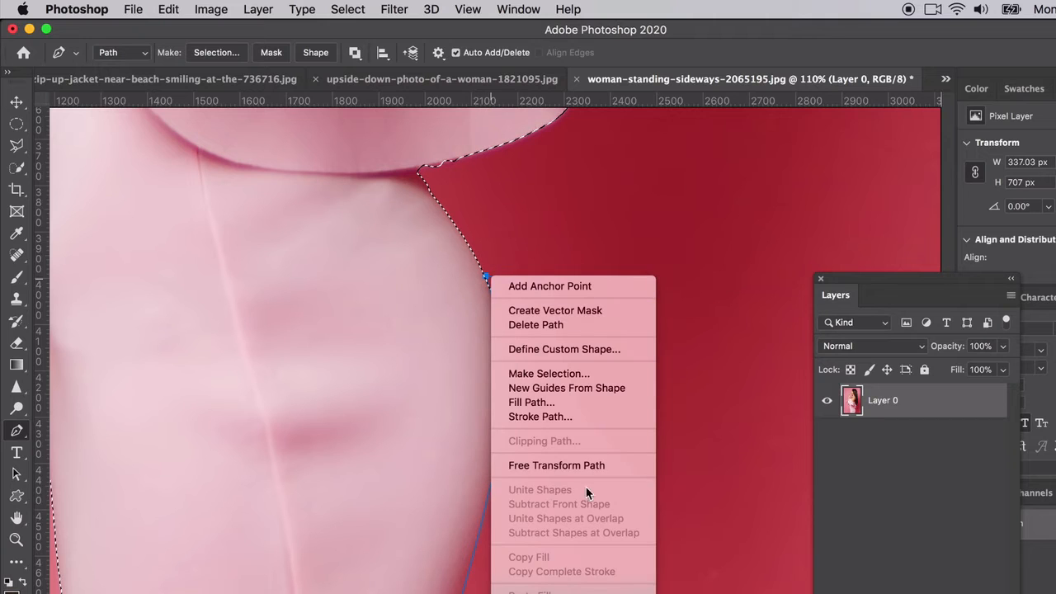
pyautogui.click(549, 372)
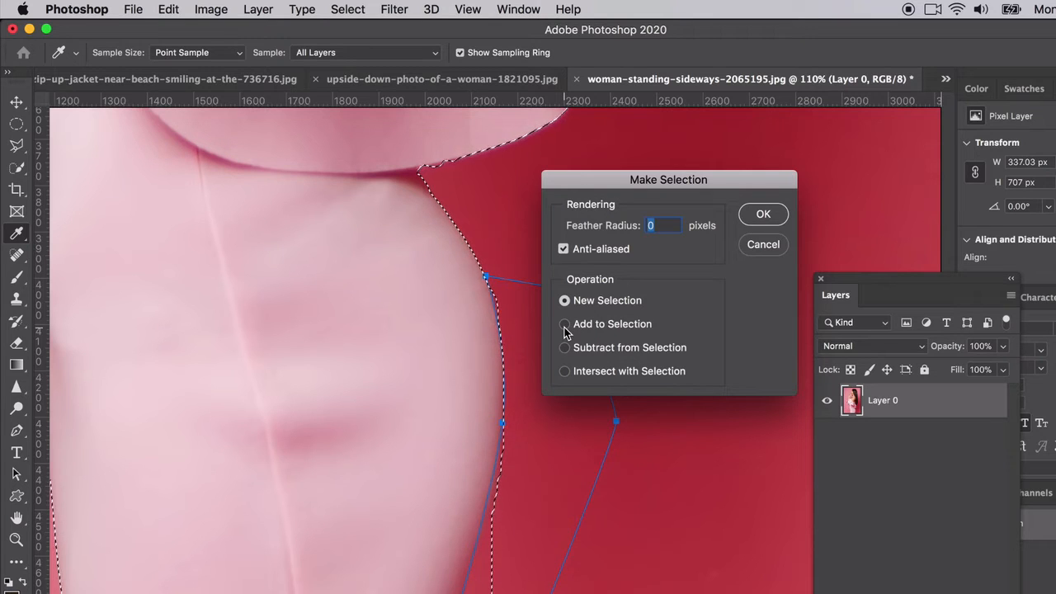
pyautogui.click(564, 326)
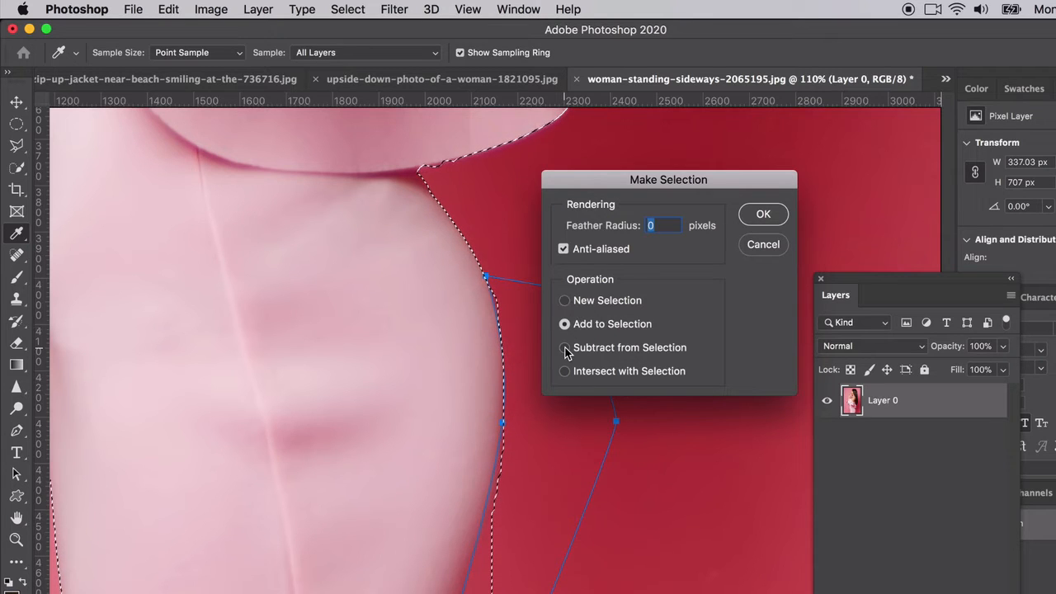
pyautogui.click(565, 347)
pyautogui.click(761, 216)
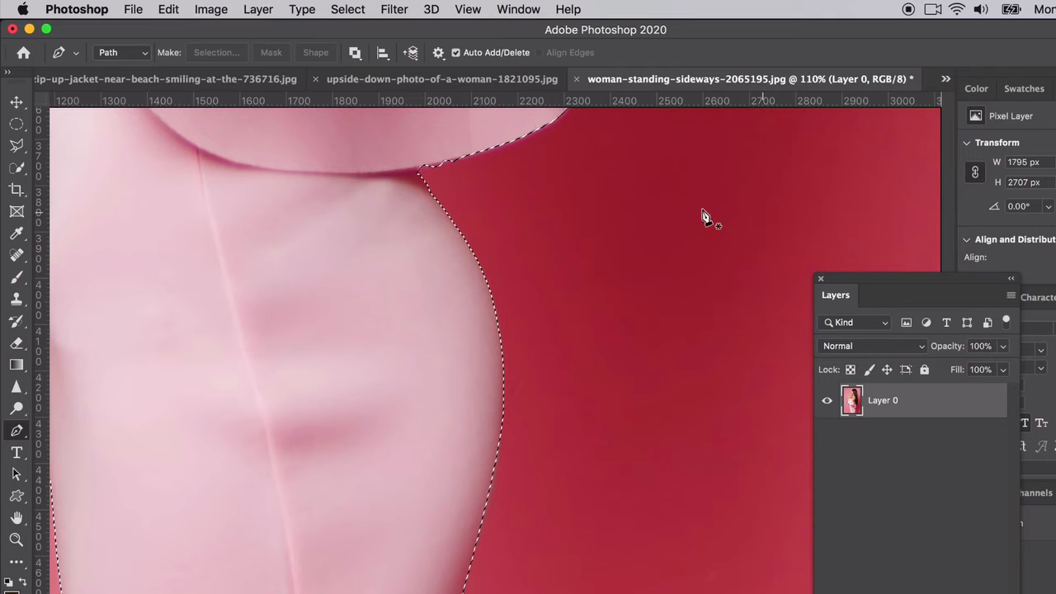
pyautogui.scroll(3, 447, 189)
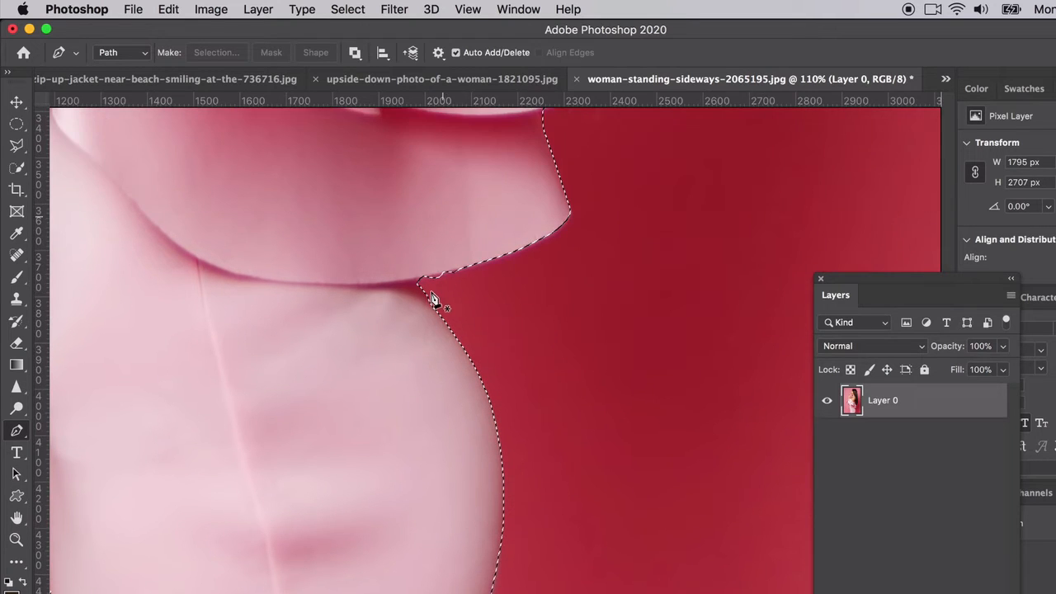
pyautogui.scroll(1, 417, 287)
pyautogui.click(415, 280)
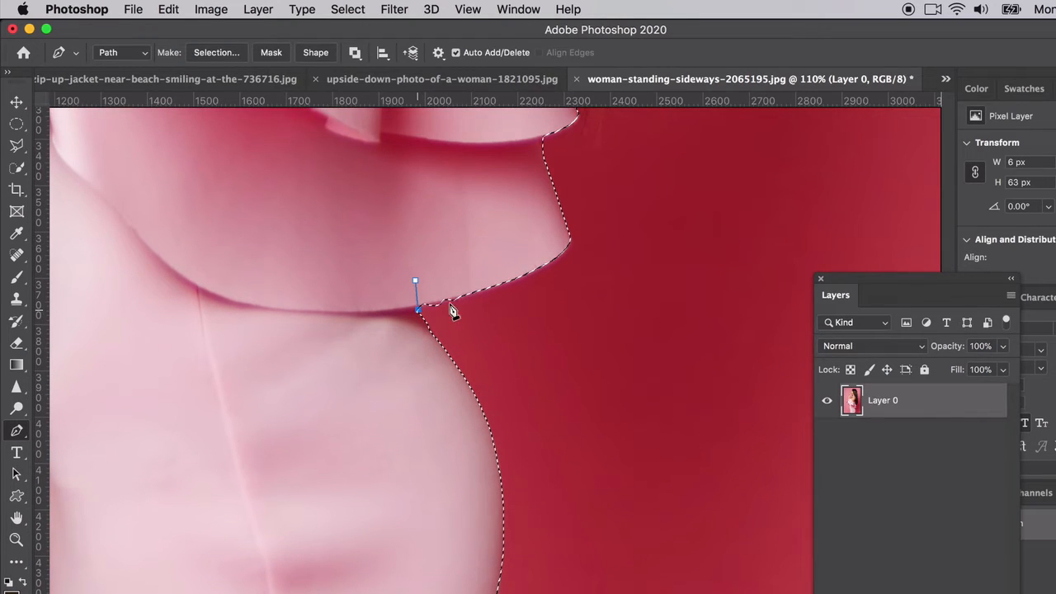
pyautogui.scroll(-5, 435, 318)
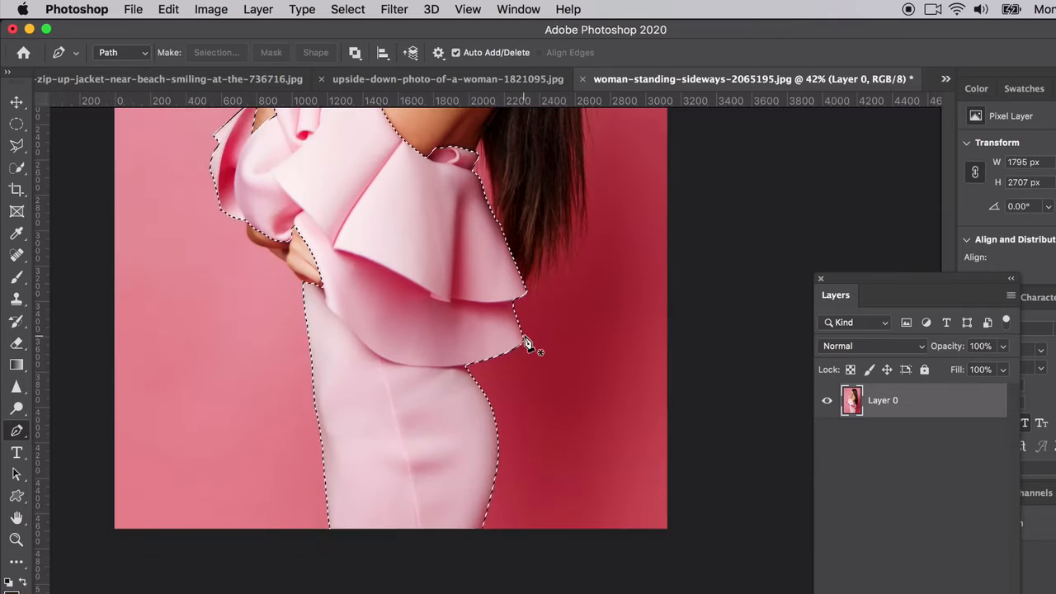
pyautogui.scroll(-2, 526, 345)
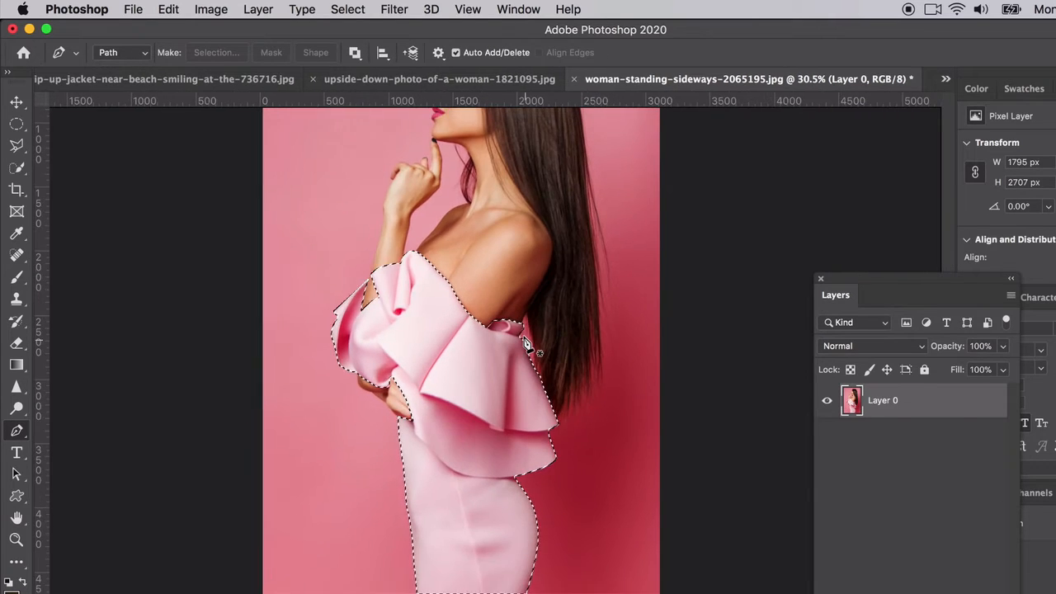
pyautogui.scroll(3, 525, 344)
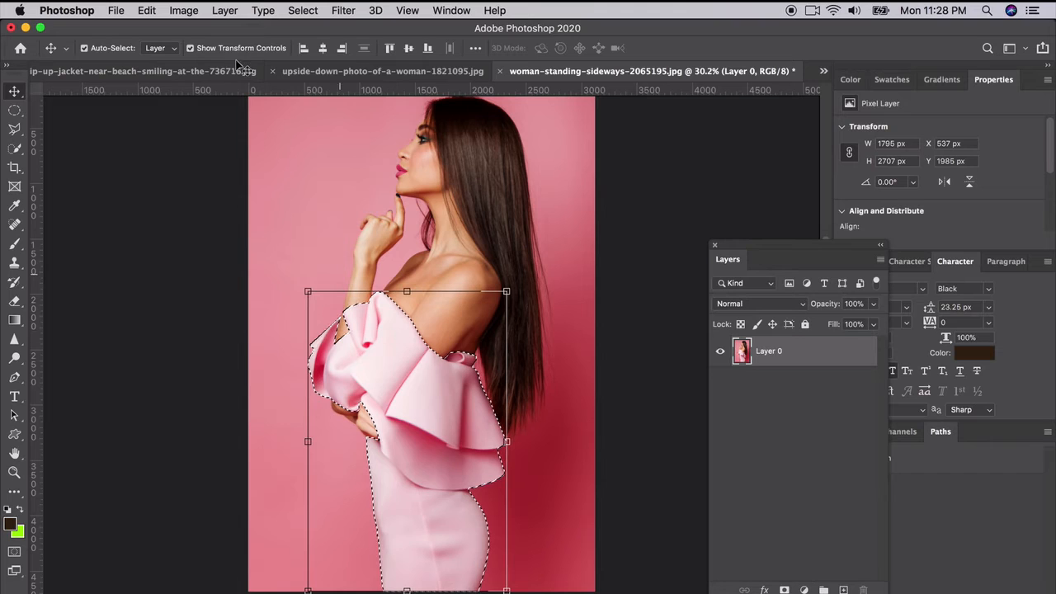
# Step: Try recolouring the selected dress with midtone Color Balance levels of -100, 0 and +100, and undo the adjustment
pyautogui.click(183, 10)
pyautogui.moveTo(195, 53)
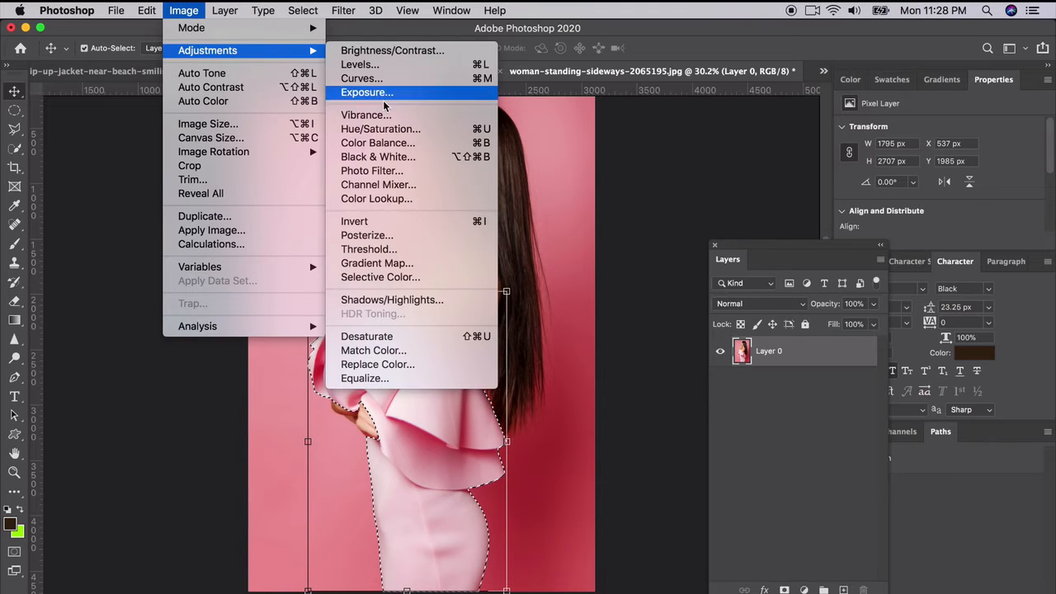
pyautogui.click(555, 215)
pyautogui.press('super+b')
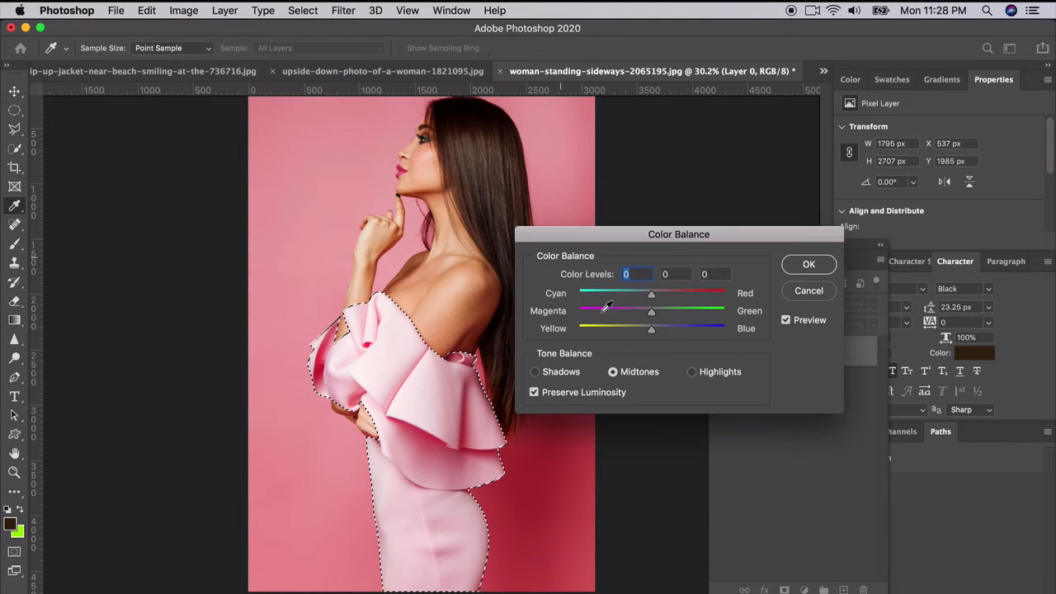
pyautogui.moveTo(613, 295); pyautogui.dragTo(576, 294)
pyautogui.moveTo(652, 327); pyautogui.dragTo(740, 329)
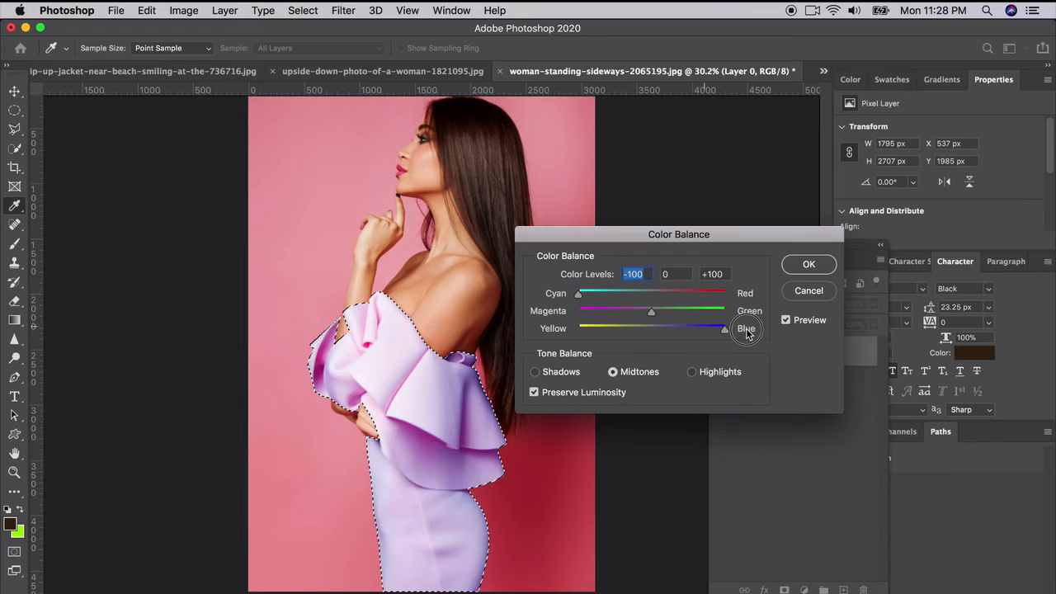
pyautogui.click(808, 264)
pyautogui.press('v')
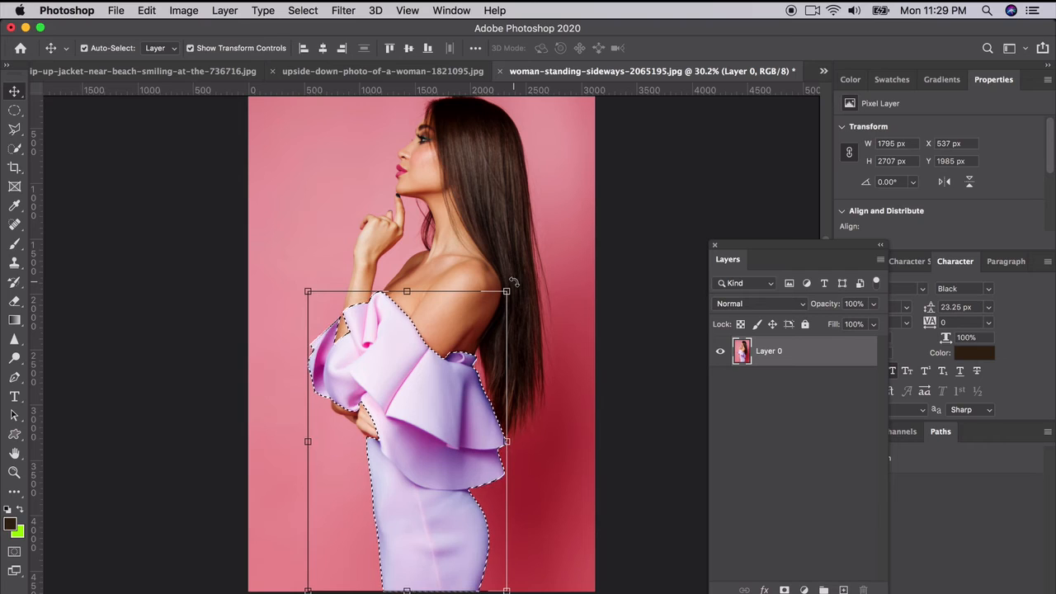
pyautogui.press('super+z')
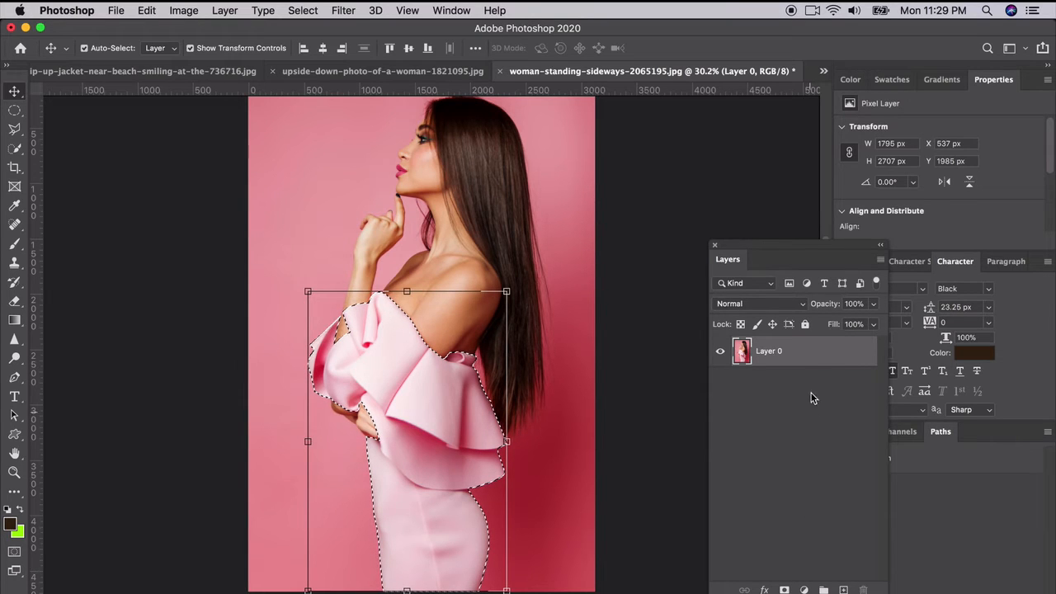
# Step: Duplicate Layer 0 and add a layer mask to the copy from the dress selection
pyautogui.rightClick(813, 351)
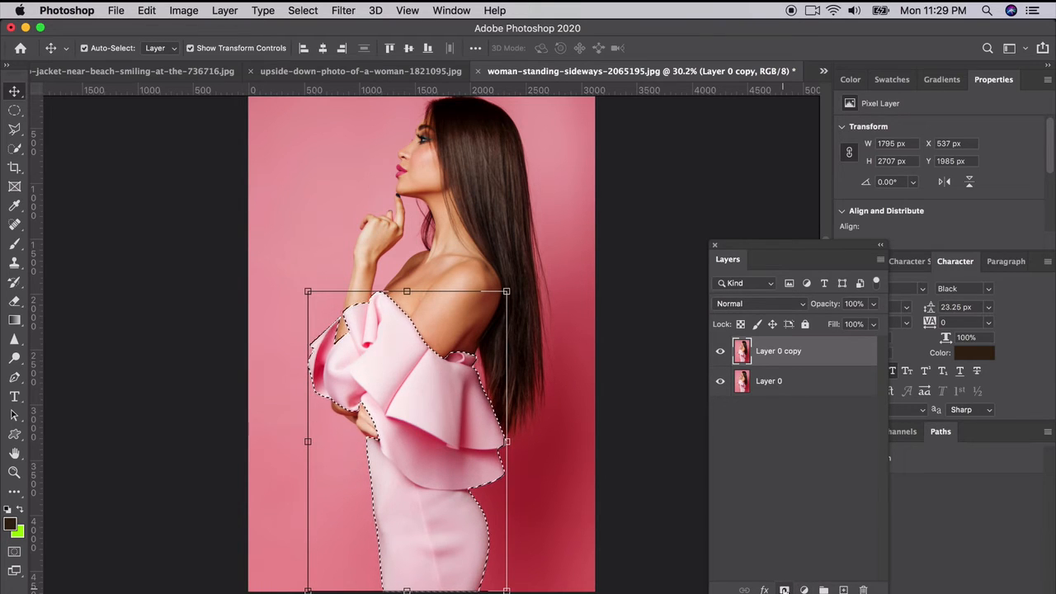
pyautogui.click(783, 589)
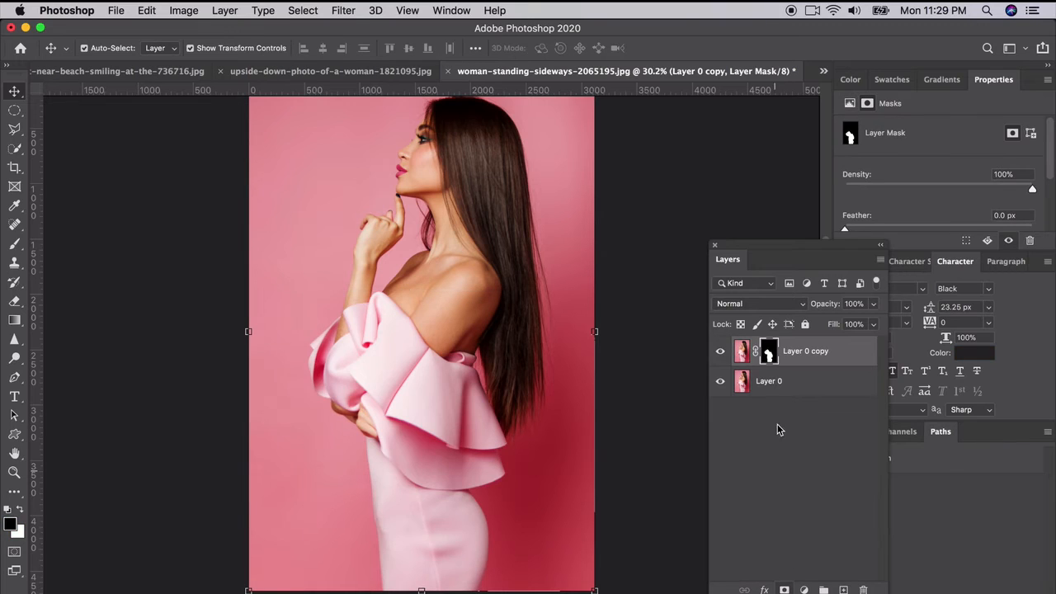
# Step: Check the dress cutout by toggling the visibility of the masked copy and Layer 0, and target the copy's image instead of its mask
pyautogui.click(720, 353)
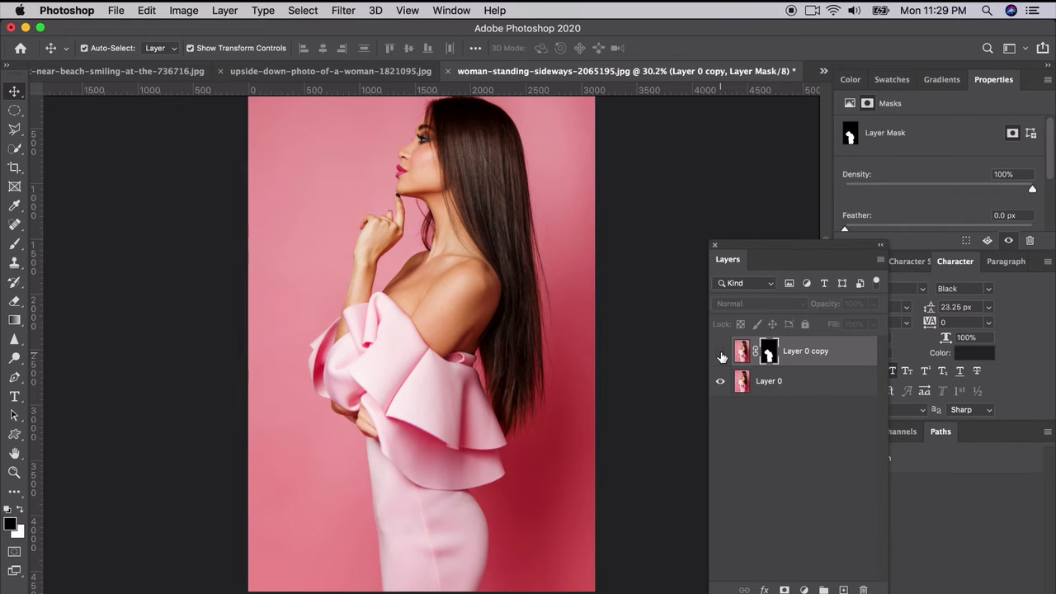
pyautogui.click(720, 353)
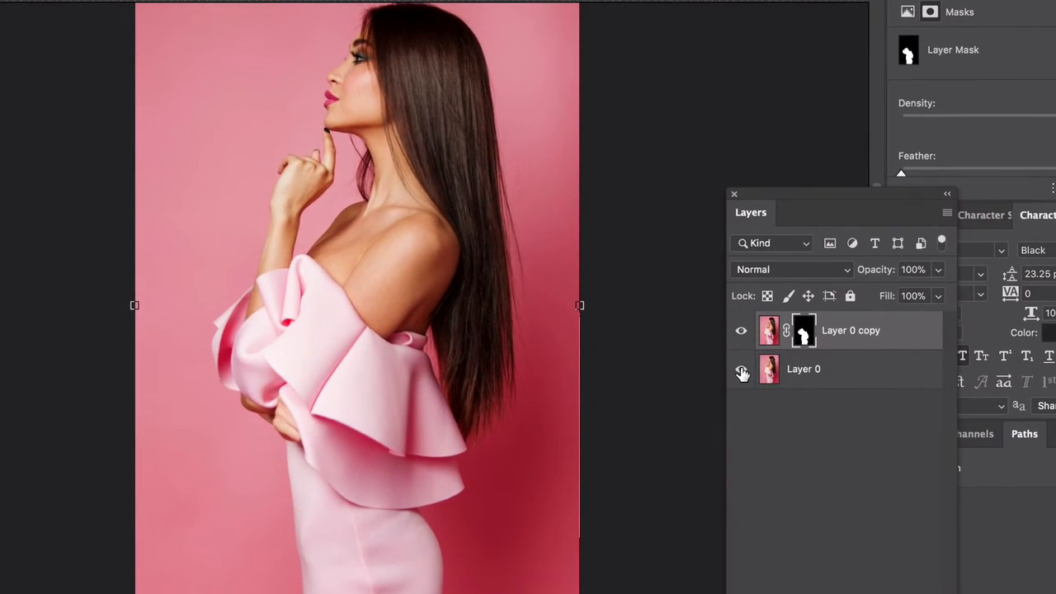
pyautogui.click(741, 371)
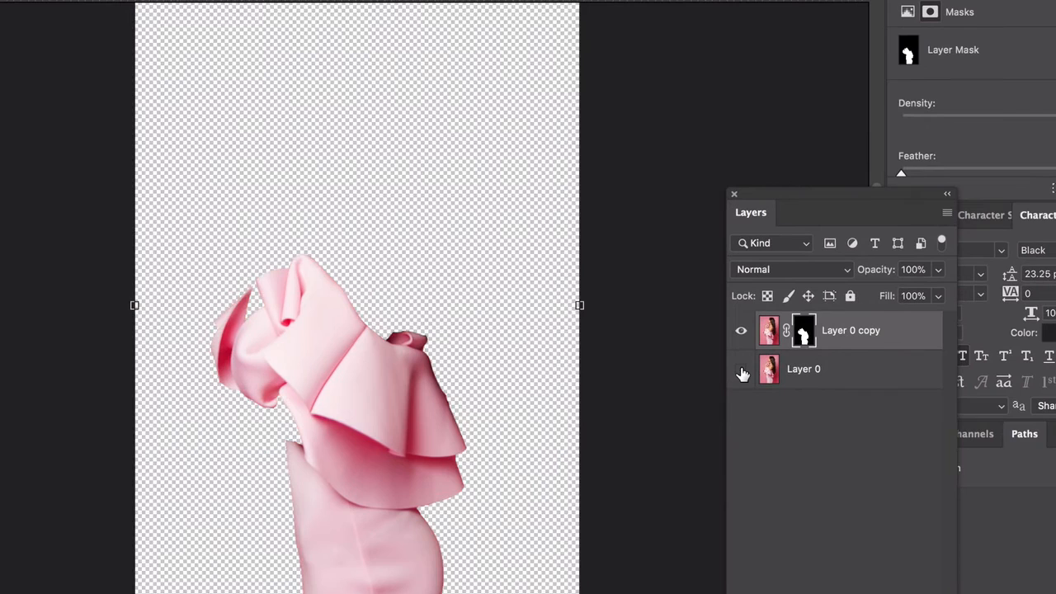
pyautogui.click(768, 340)
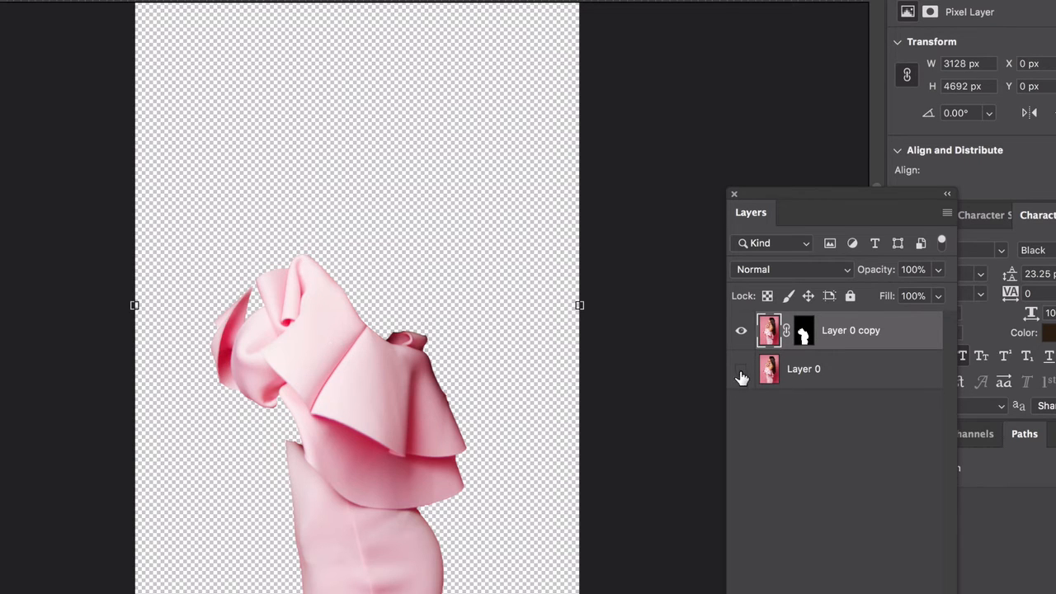
pyautogui.click(793, 370)
pyautogui.click(740, 371)
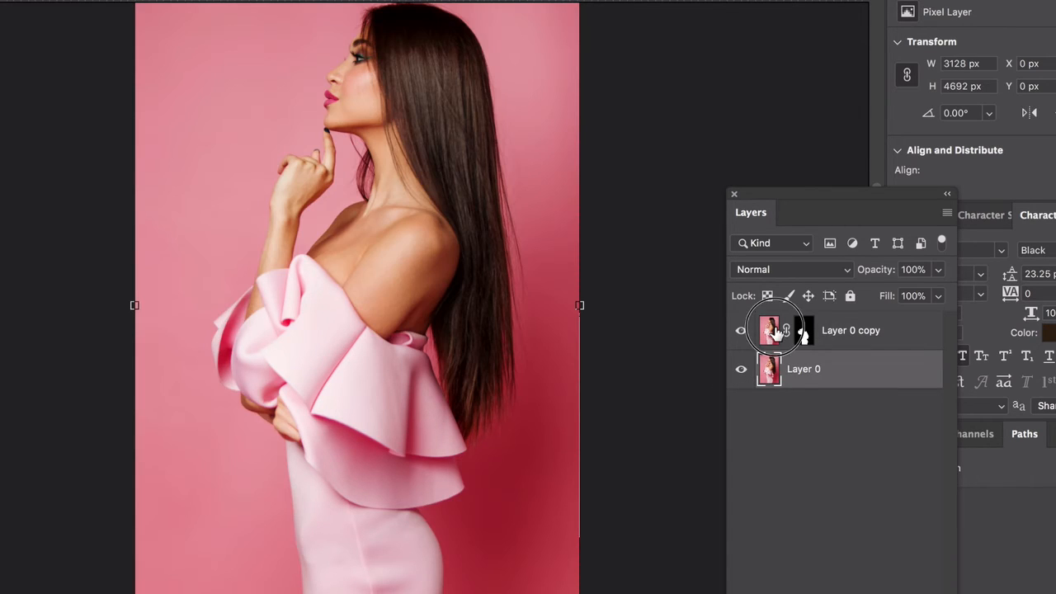
pyautogui.click(801, 332)
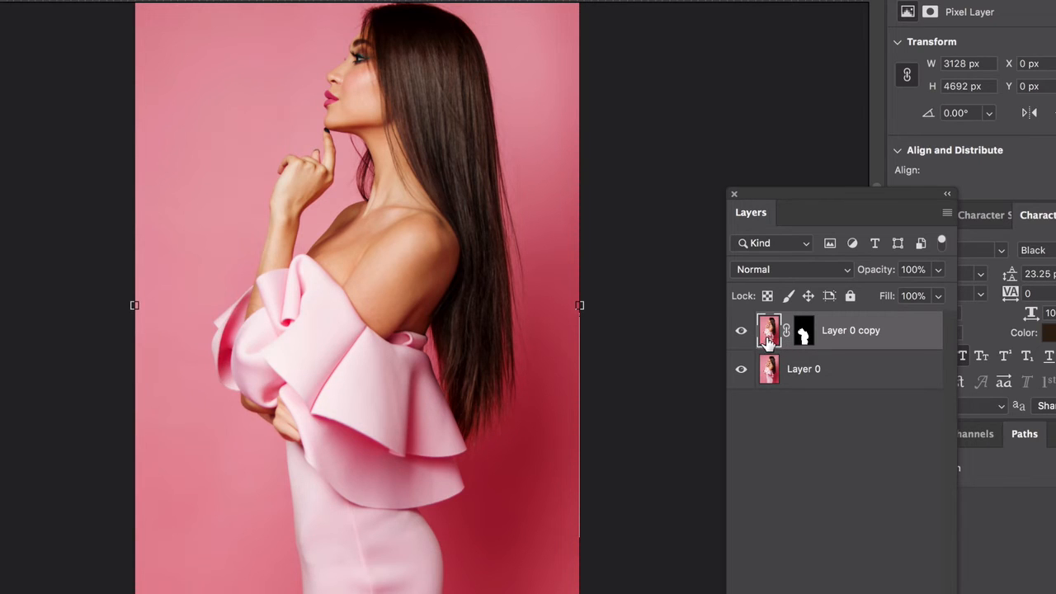
# Step: Desaturate the dress image on the masked copy of Layer 0 after comparing it with the original
pyautogui.click(741, 331)
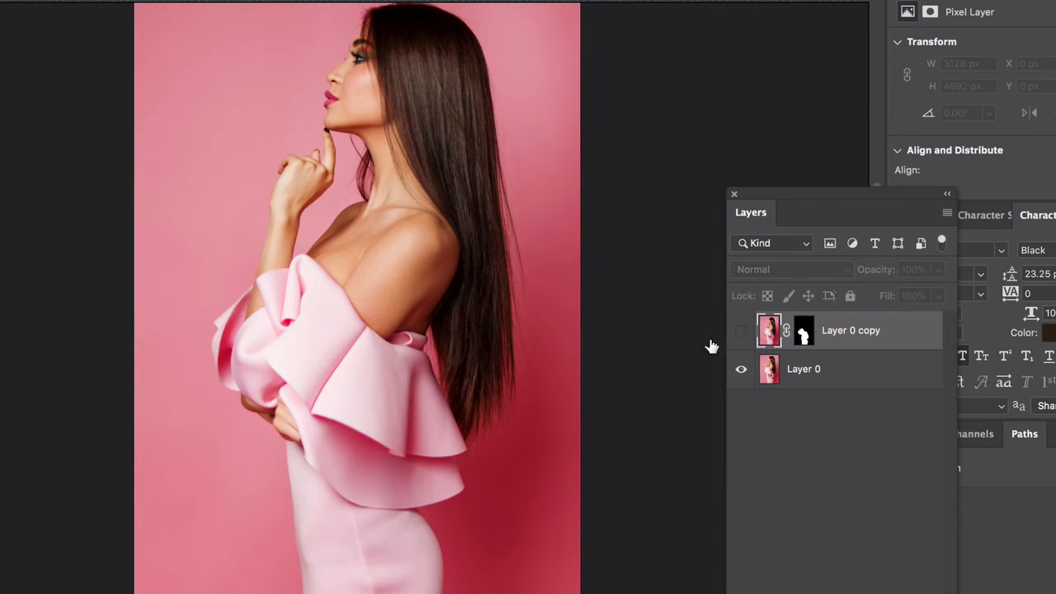
pyautogui.click(740, 331)
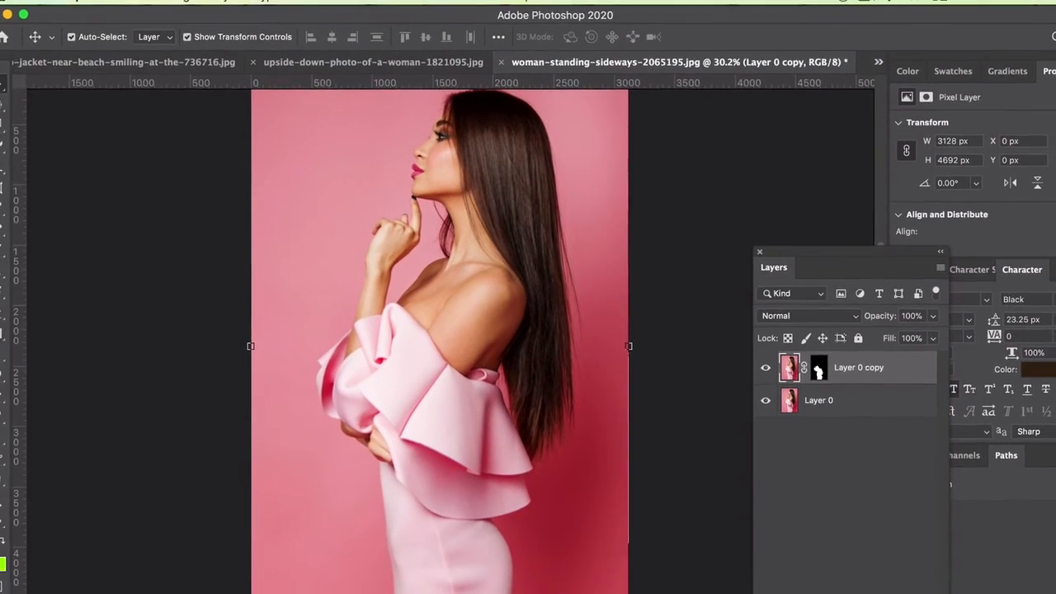
pyautogui.click(184, 0)
pyautogui.moveTo(232, 40)
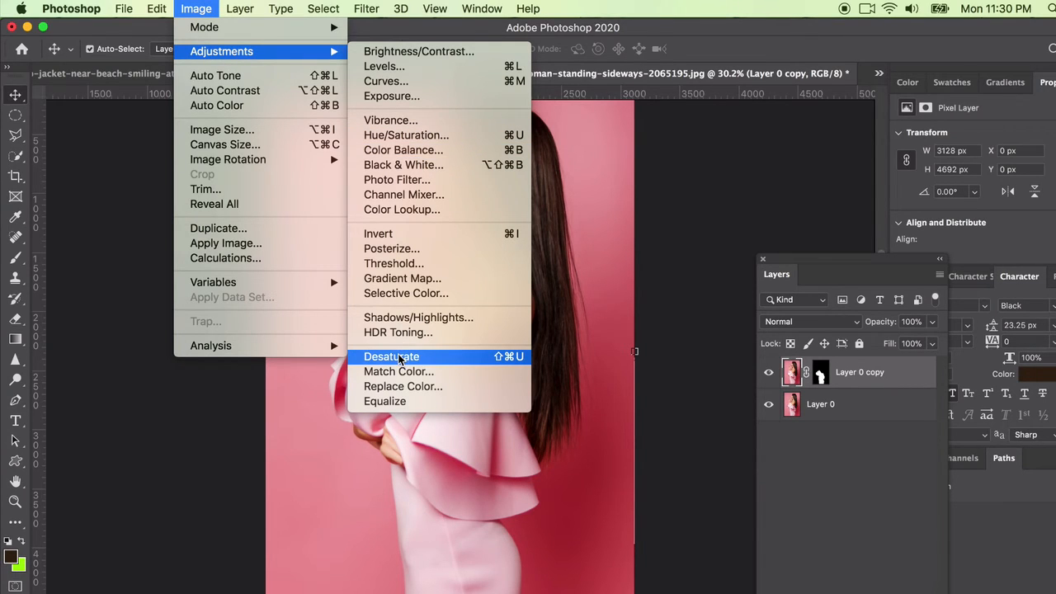
pyautogui.click(399, 357)
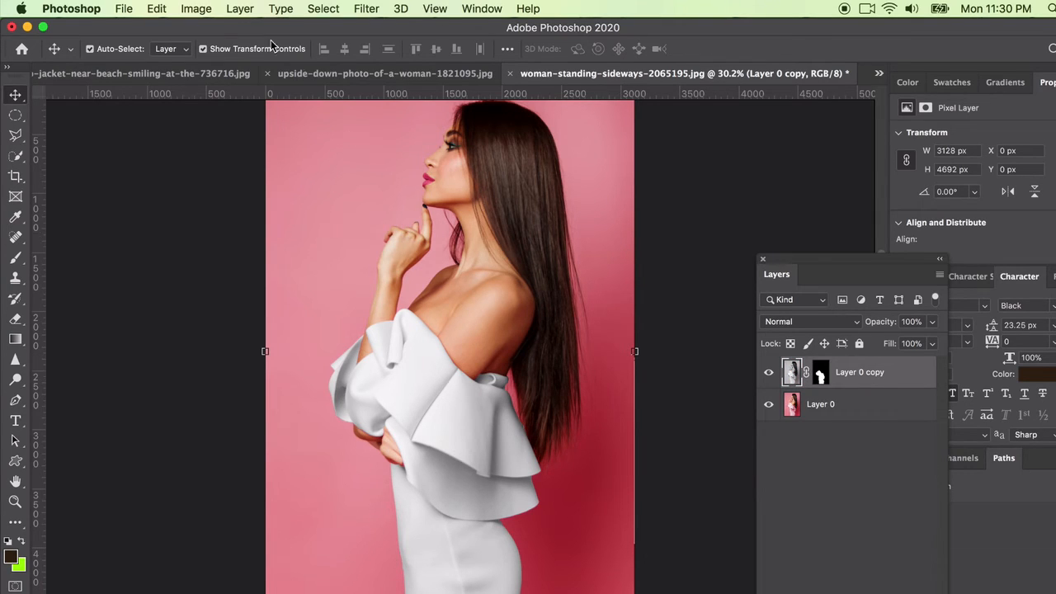
# Step: Adjust the Whites of the desaturated dress with Selective Color at Cyan +6, Magenta -5 and Yellow -2
pyautogui.click(188, 9)
pyautogui.moveTo(211, 53)
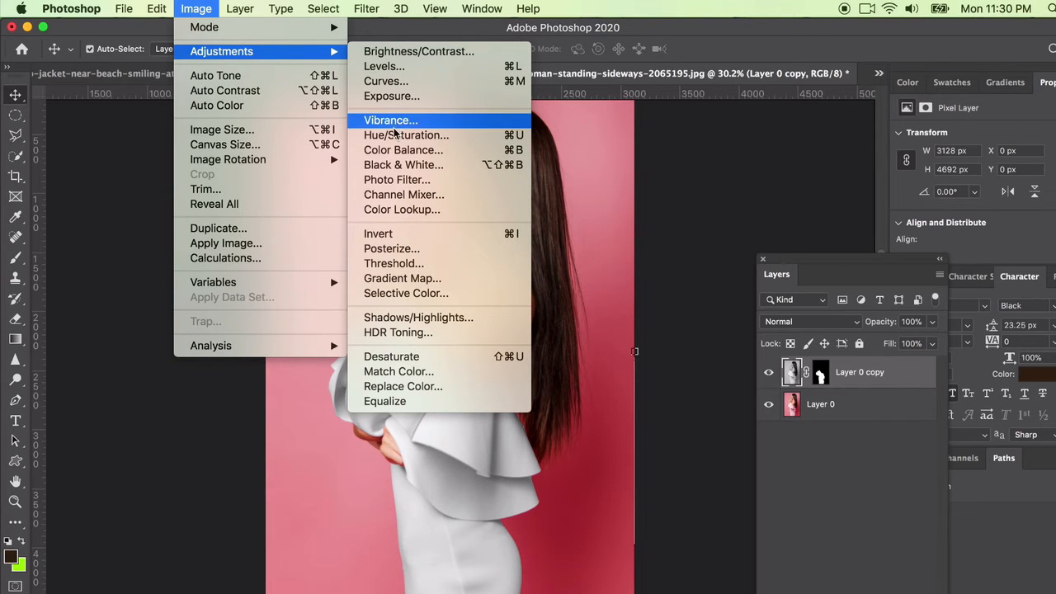
pyautogui.click(406, 293)
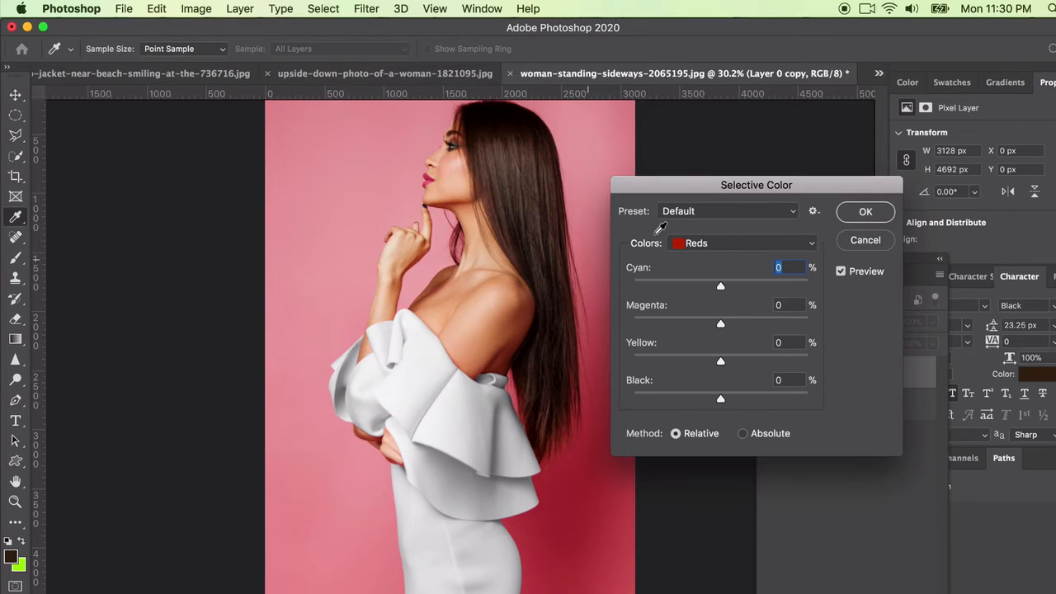
pyautogui.click(688, 213)
pyautogui.click(696, 212)
pyautogui.click(691, 243)
pyautogui.click(695, 328)
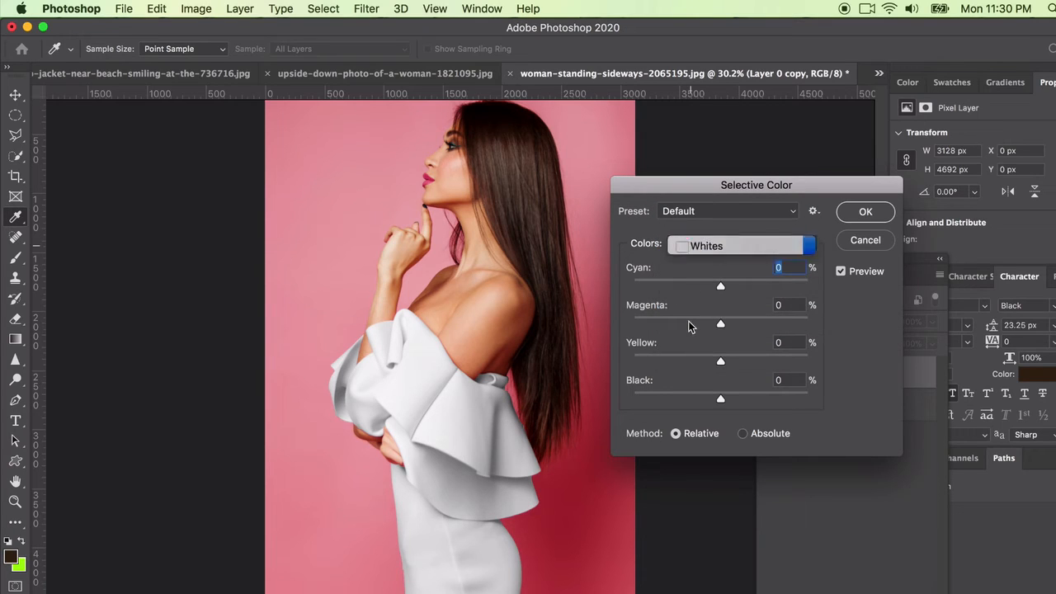
pyautogui.click(697, 252)
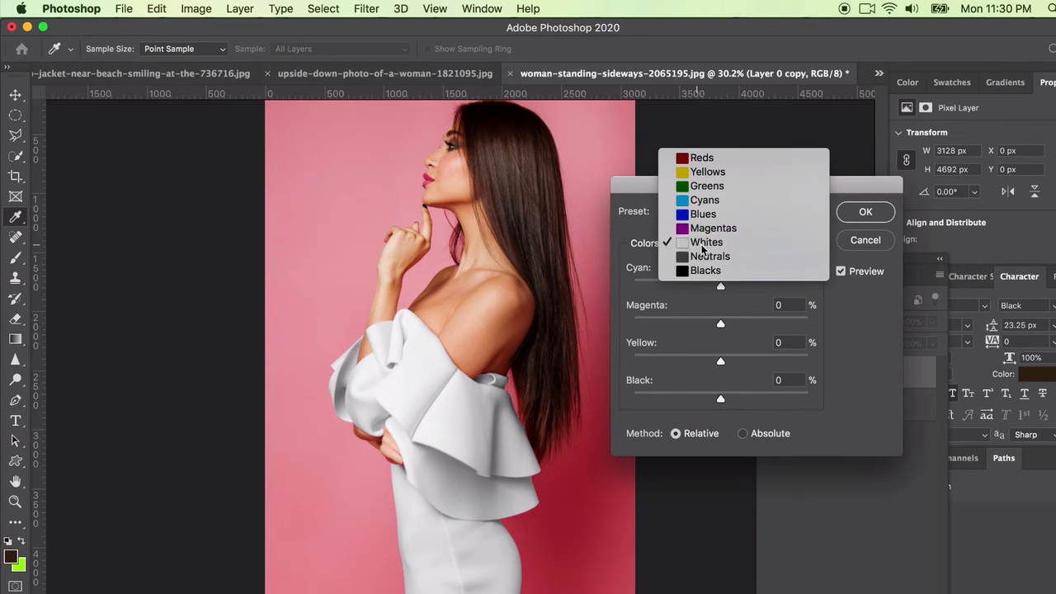
pyautogui.click(701, 243)
pyautogui.moveTo(750, 286); pyautogui.dragTo(718, 333)
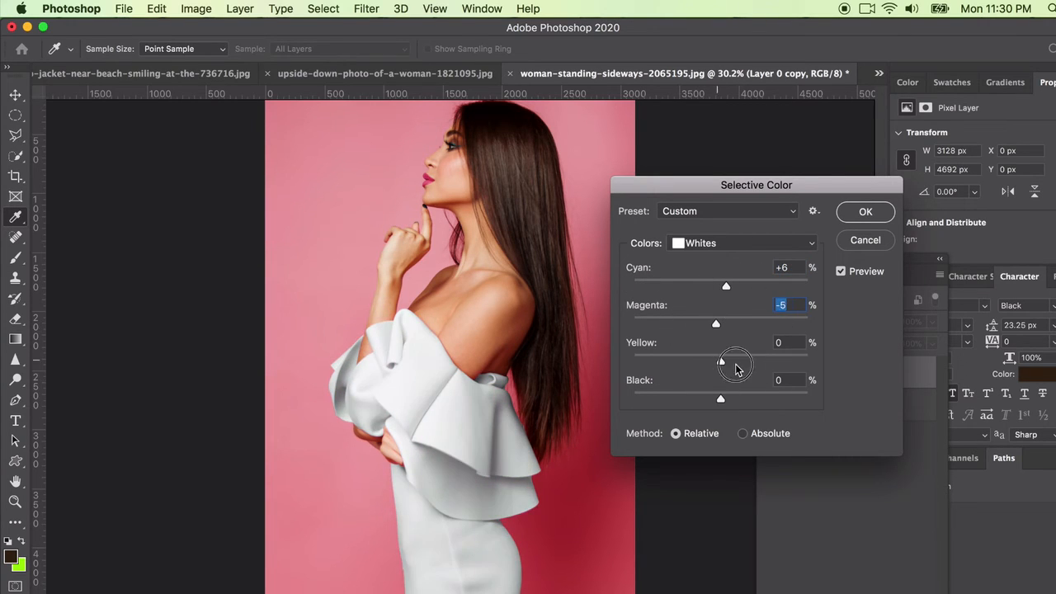
pyautogui.moveTo(736, 368)
pyautogui.mouseDown()
pyautogui.moveTo(784, 363)
pyautogui.moveTo(664, 363)
pyautogui.moveTo(723, 367)
pyautogui.mouseUp()
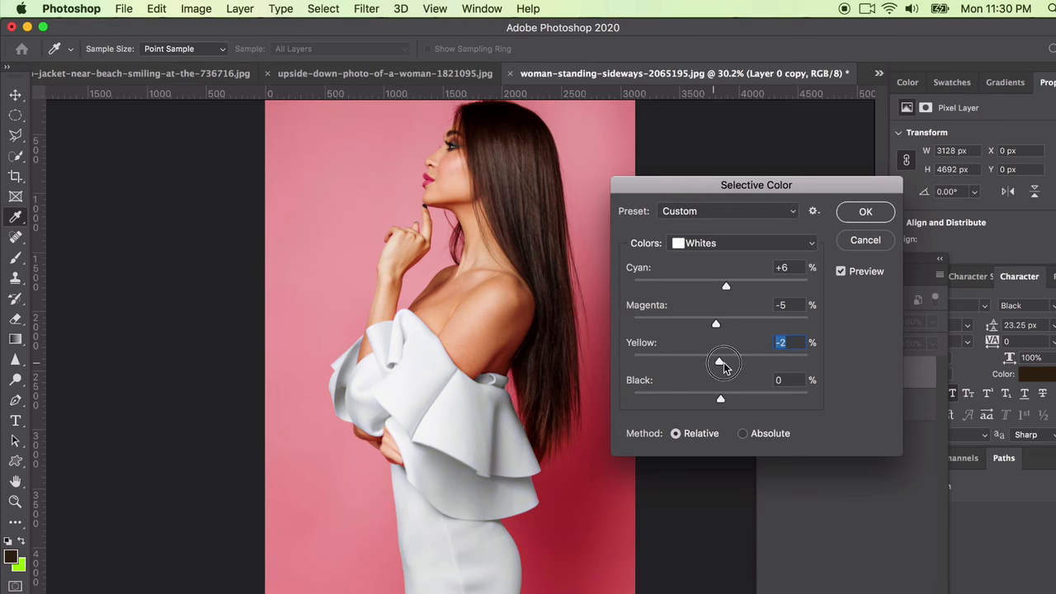
# Step: Set the Selective Color Neutrals to Cyan +83, Magenta +53, Yellow +29 and Black +42, and apply the adjustment
pyautogui.click(696, 244)
pyautogui.click(701, 252)
pyautogui.moveTo(720, 286); pyautogui.dragTo(793, 287)
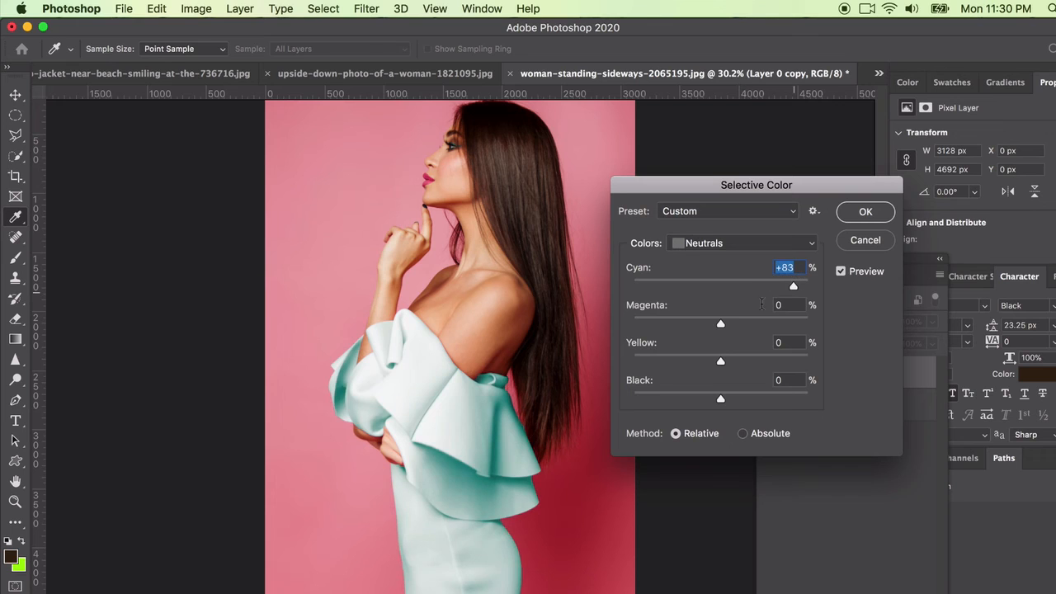
pyautogui.moveTo(720, 324); pyautogui.dragTo(770, 334)
pyautogui.moveTo(720, 363); pyautogui.dragTo(746, 365)
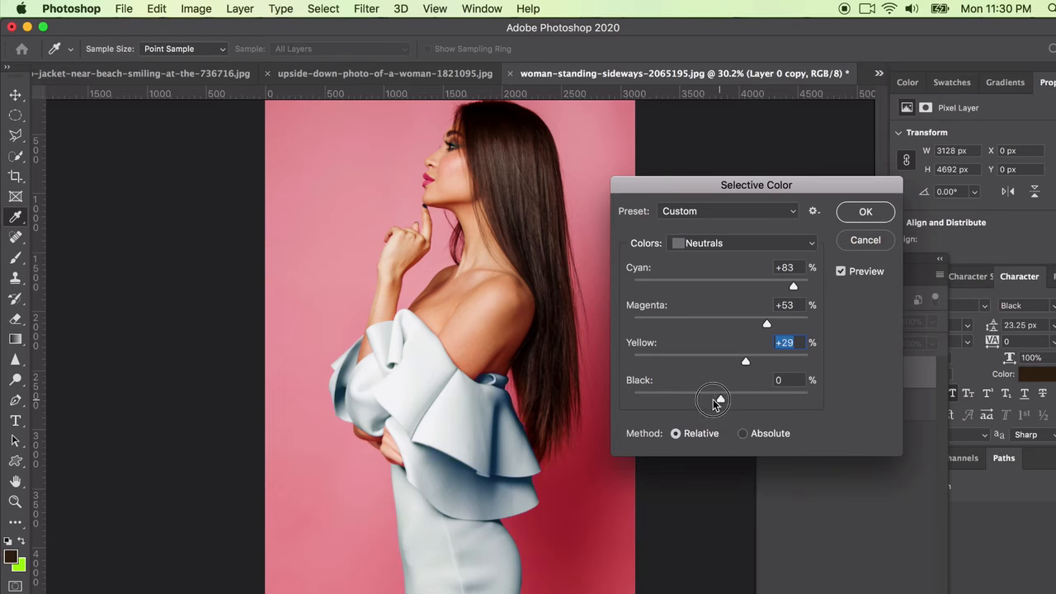
pyautogui.moveTo(716, 402)
pyautogui.mouseDown()
pyautogui.moveTo(664, 400)
pyautogui.moveTo(757, 402)
pyautogui.mouseUp()
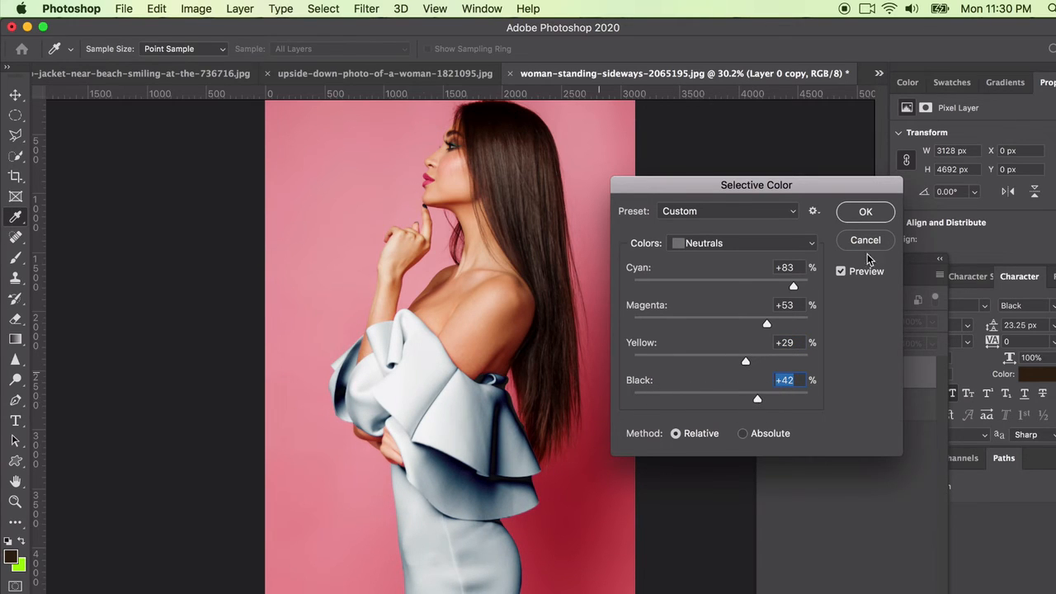
pyautogui.click(864, 212)
pyautogui.press('v')
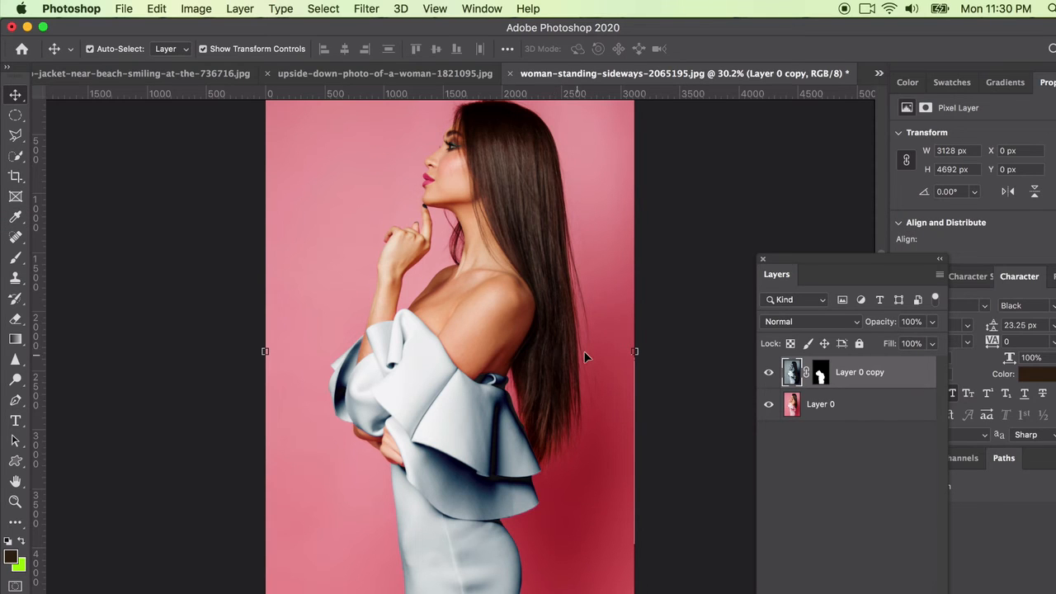
# Step: Tint the dress blue with Color Balance midtone levels of -59, 0 and +100
pyautogui.click(211, 8)
pyautogui.moveTo(247, 51)
pyautogui.press('super+b')
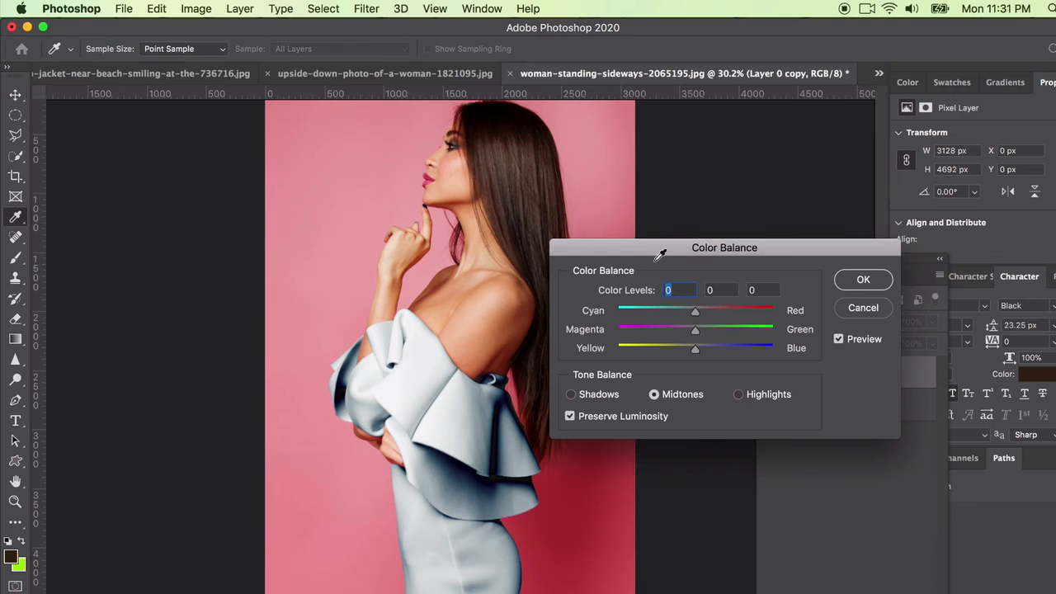
pyautogui.moveTo(694, 310); pyautogui.dragTo(649, 316)
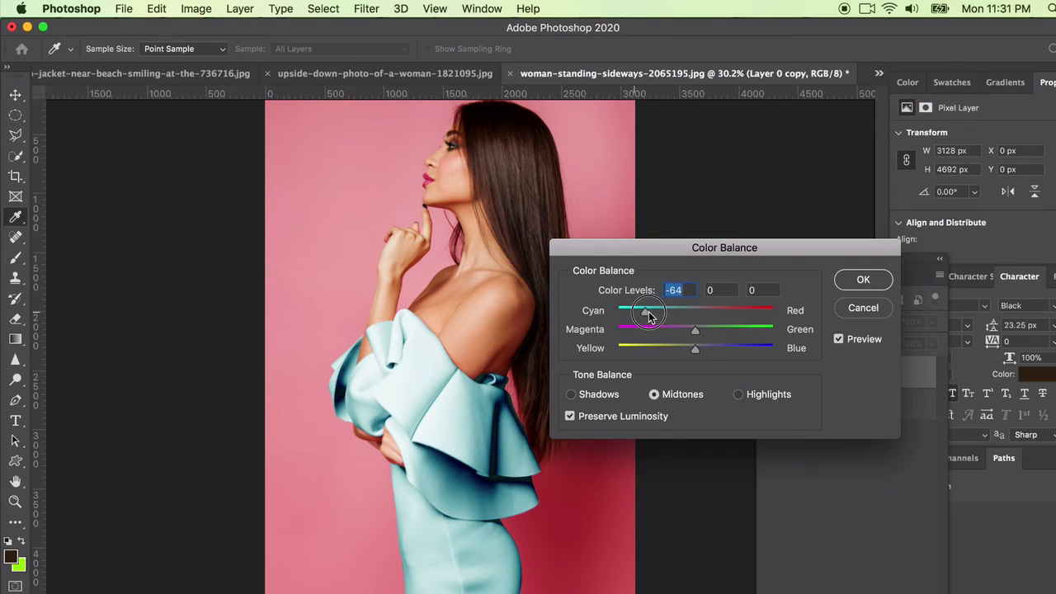
pyautogui.moveTo(689, 349); pyautogui.dragTo(777, 349)
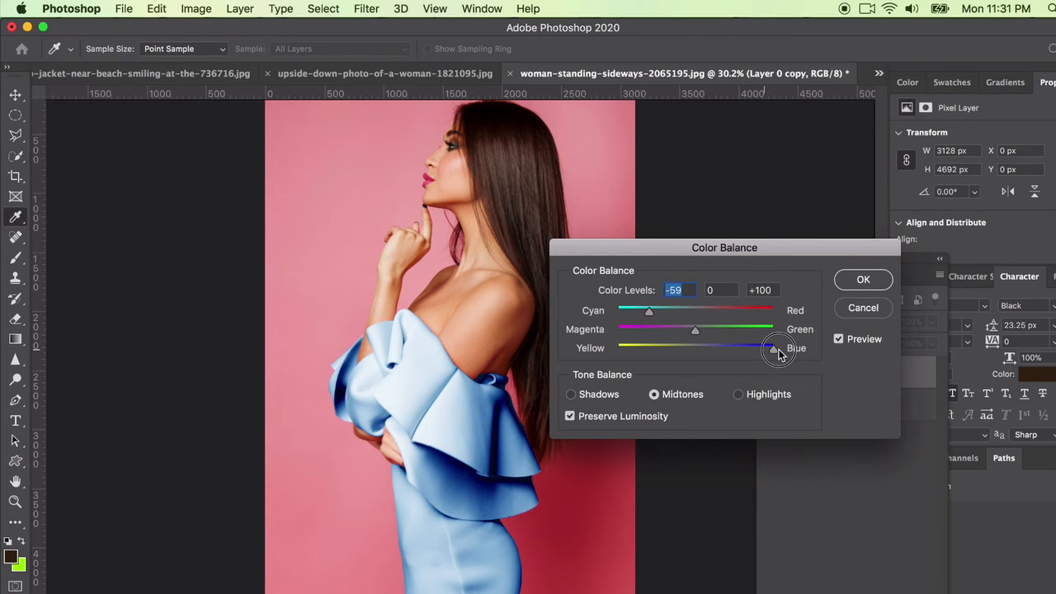
# Step: Shift the Color Balance highlights toward blue, apply the adjustment, and compare the recoloured dress with the original
pyautogui.click(738, 393)
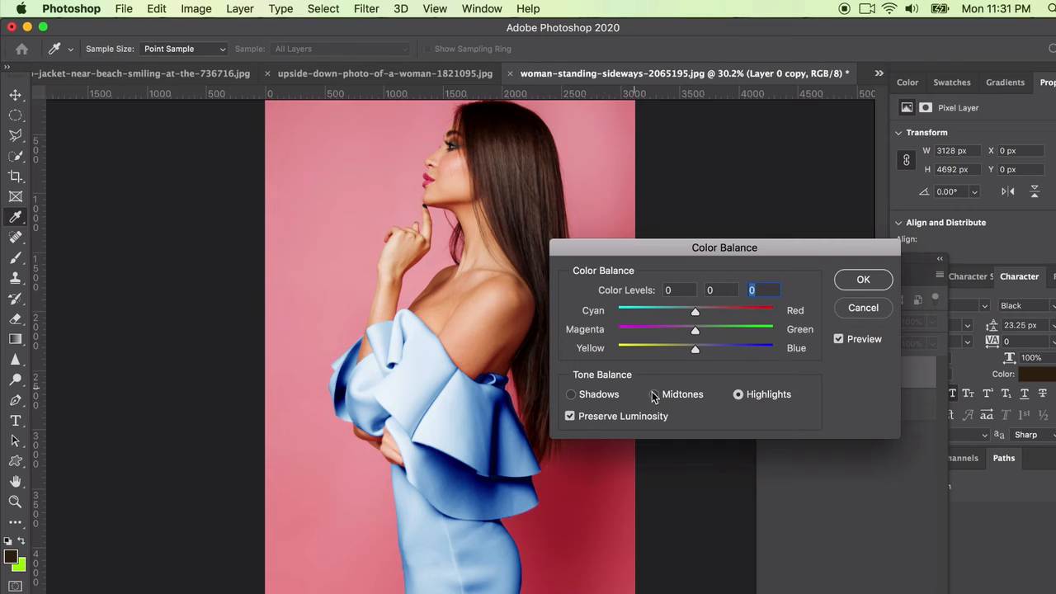
pyautogui.moveTo(695, 348); pyautogui.dragTo(746, 348)
pyautogui.moveTo(692, 311)
pyautogui.mouseDown()
pyautogui.moveTo(642, 312)
pyautogui.moveTo(719, 312)
pyautogui.moveTo(693, 313)
pyautogui.mouseUp()
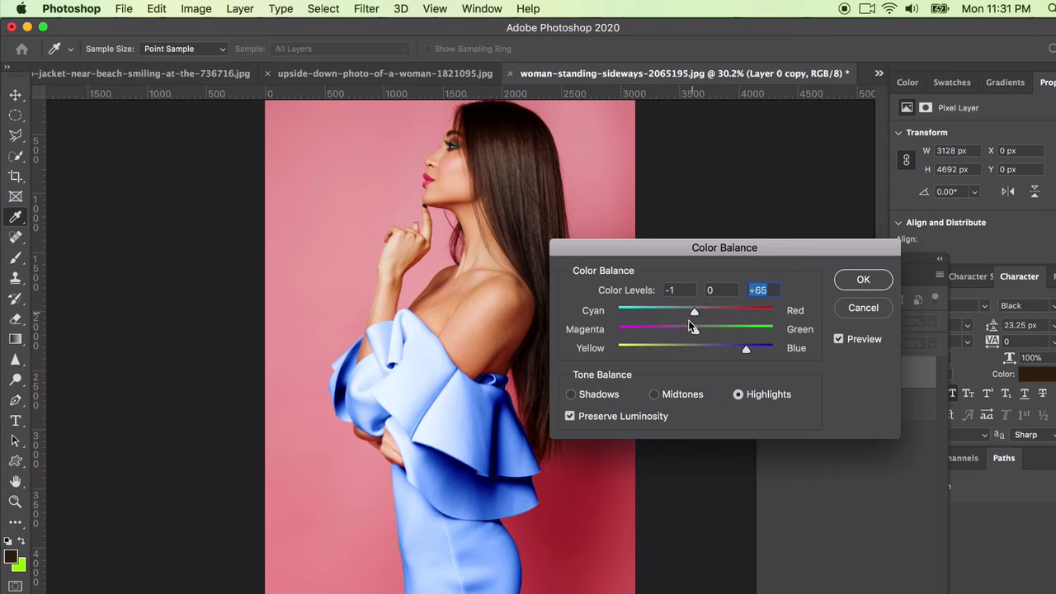
pyautogui.click(571, 394)
pyautogui.press('Return')
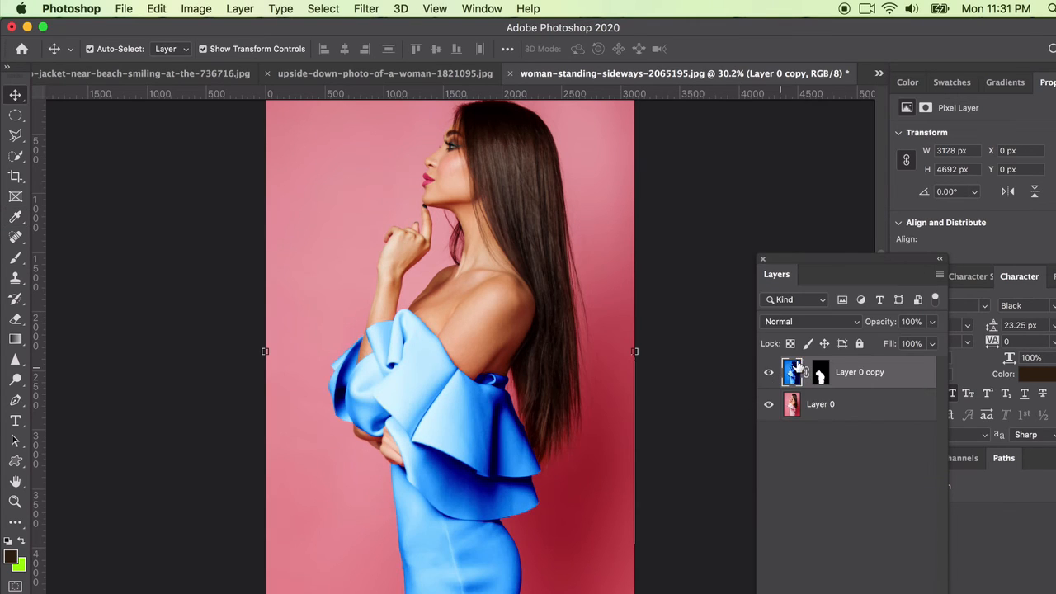
pyautogui.click(768, 376)
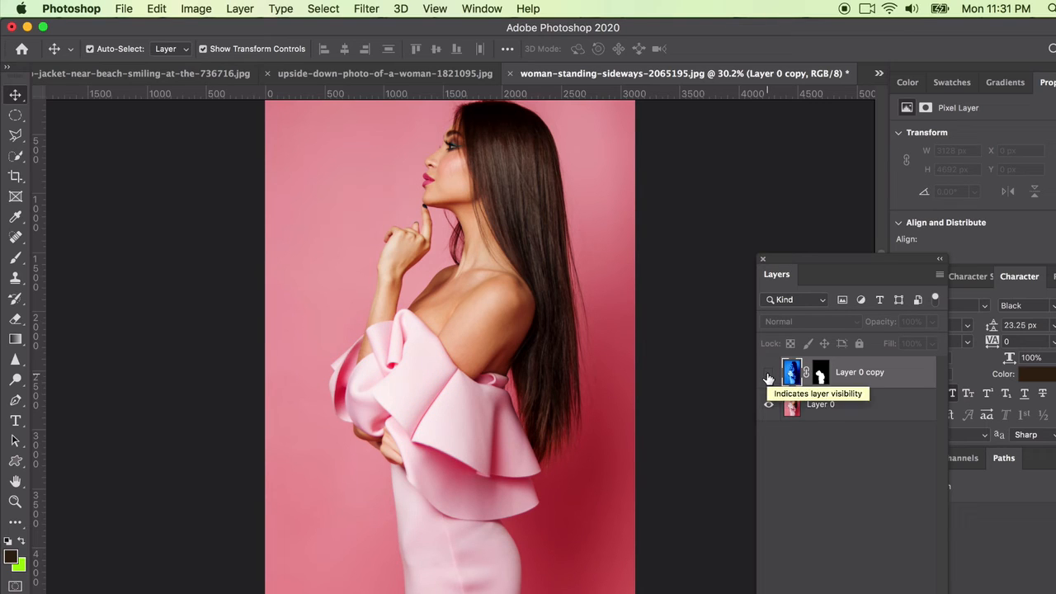
pyautogui.click(768, 376)
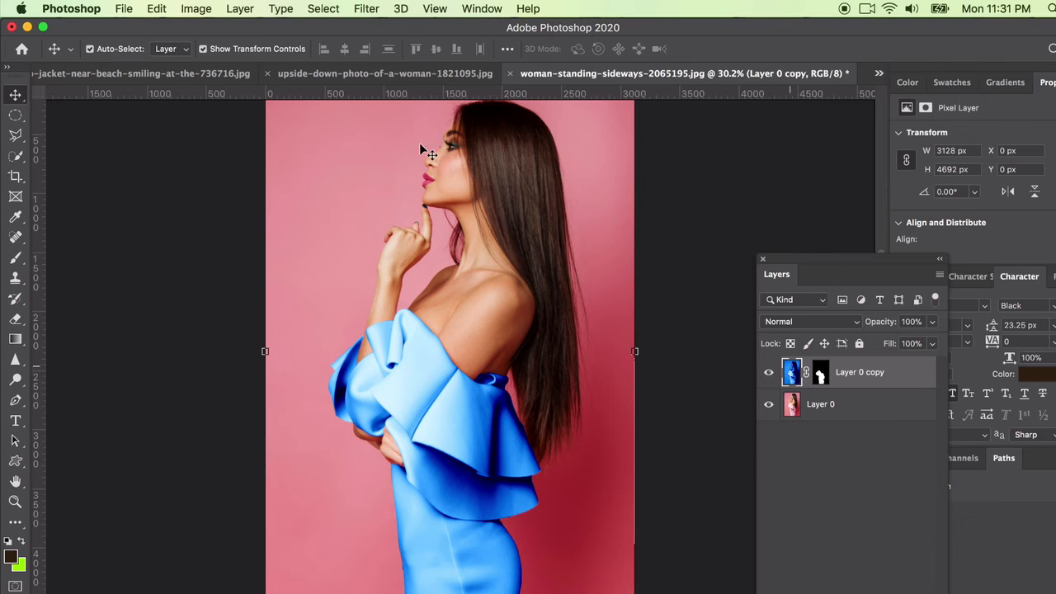
# Step: Duplicate the masked blue dress layer and hide the earlier copy beneath it
pyautogui.click(240, 8)
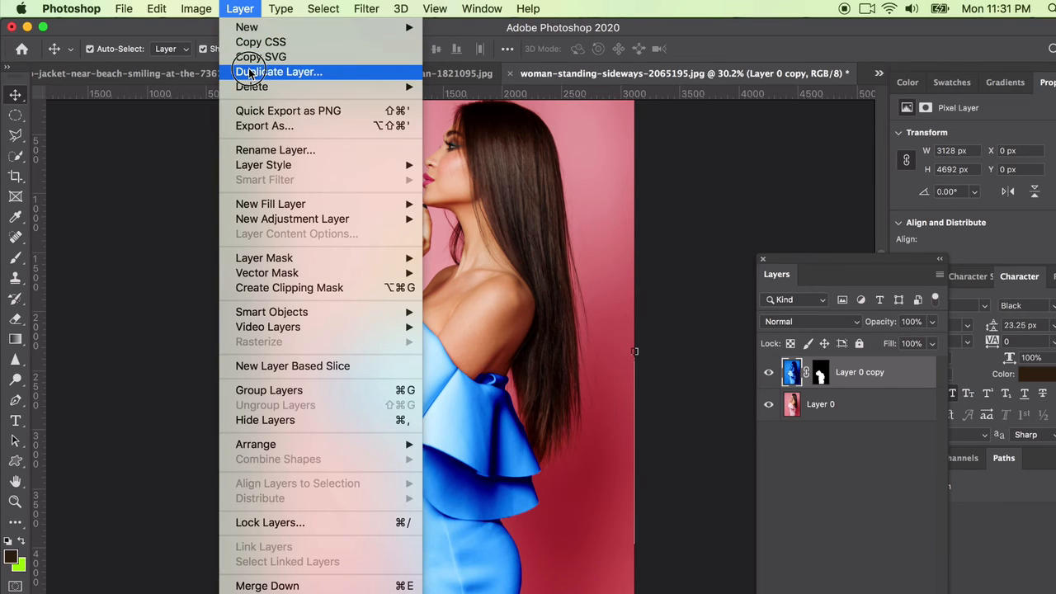
pyautogui.click(252, 69)
pyautogui.click(707, 264)
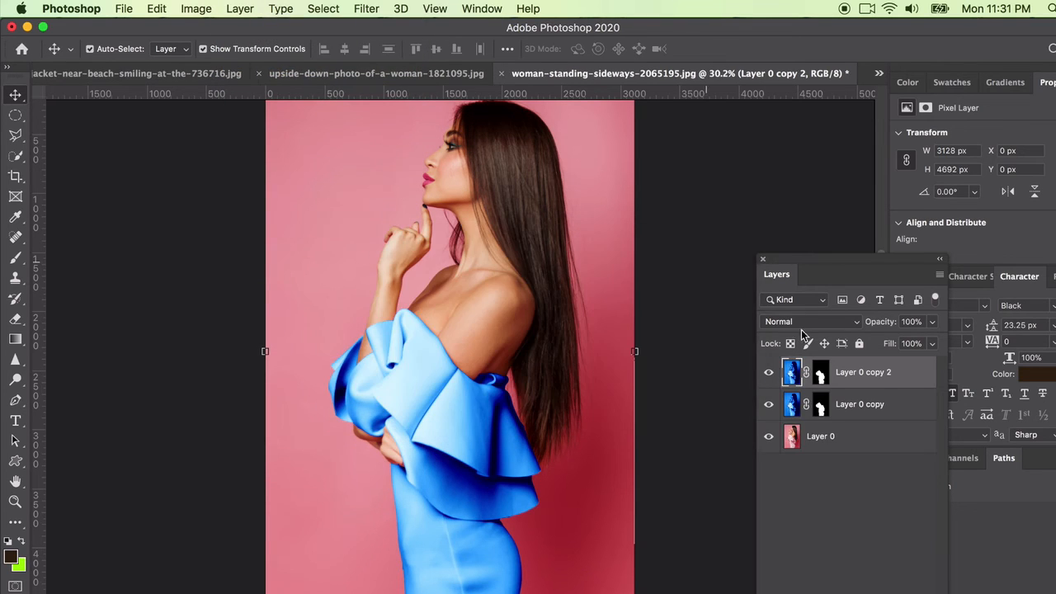
pyautogui.click(769, 407)
# Step: Turn the dress on the new duplicate purple with Hue/Saturation at Hue +62, Saturation 0 and Lightness +2
pyautogui.click(183, 7)
pyautogui.moveTo(238, 53)
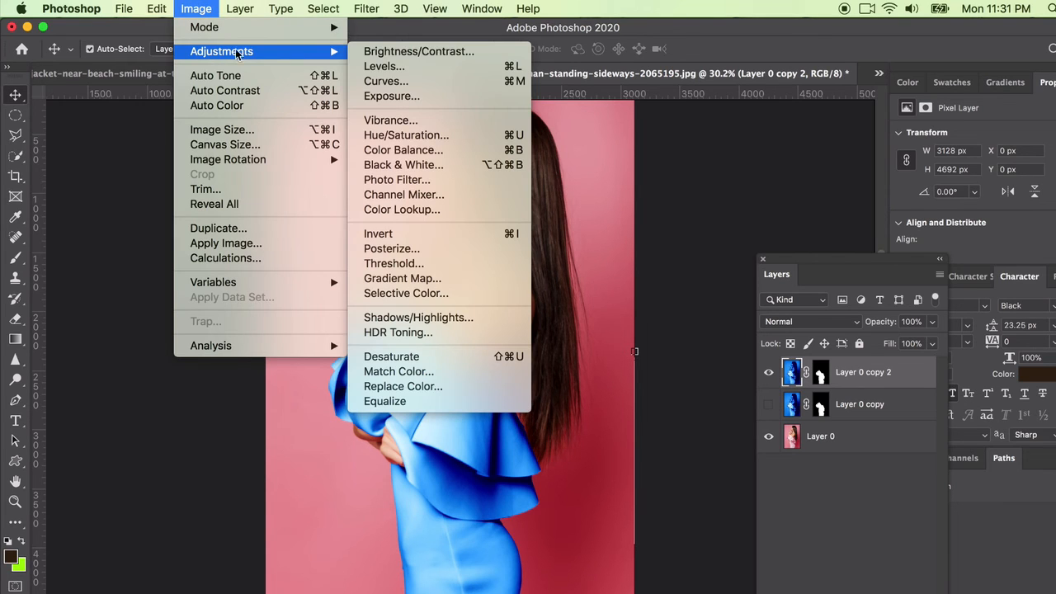
pyautogui.click(418, 135)
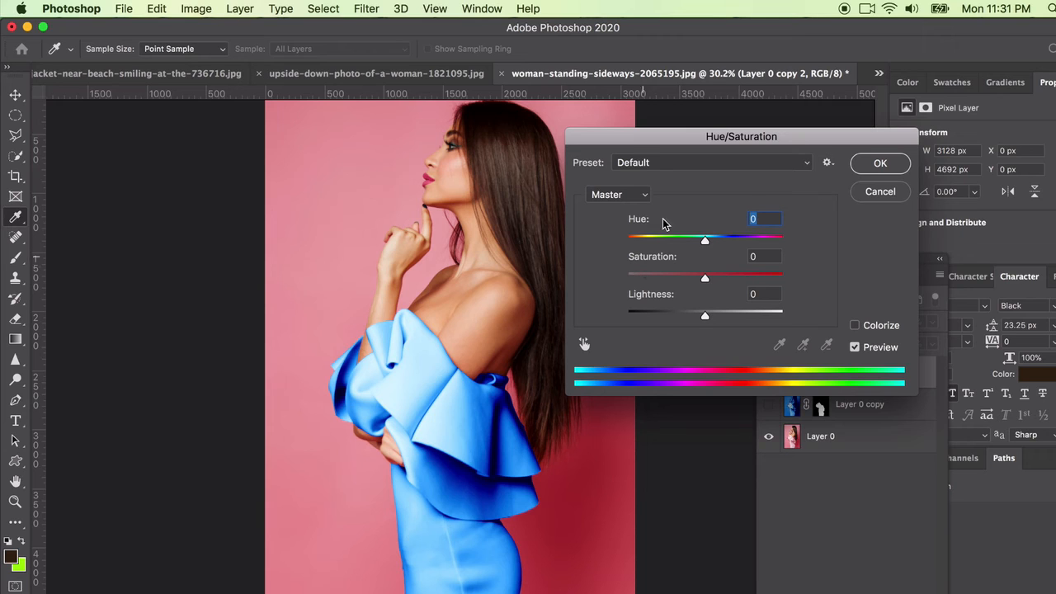
pyautogui.moveTo(702, 238)
pyautogui.mouseDown()
pyautogui.moveTo(690, 239)
pyautogui.moveTo(717, 240)
pyautogui.mouseUp()
pyautogui.moveTo(705, 276); pyautogui.dragTo(753, 278)
pyautogui.moveTo(718, 242); pyautogui.dragTo(746, 247)
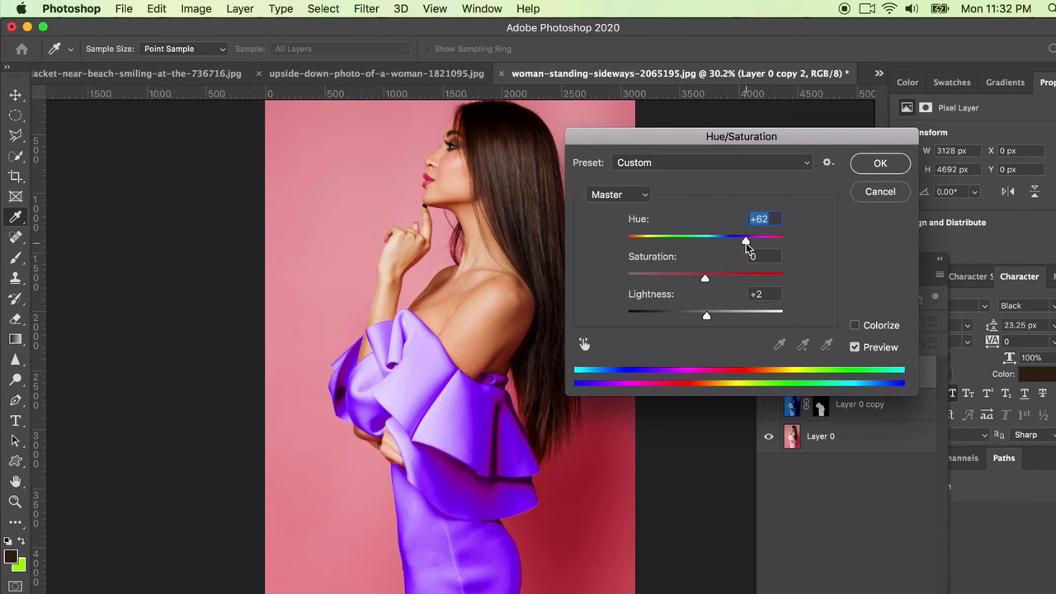
pyautogui.click(880, 162)
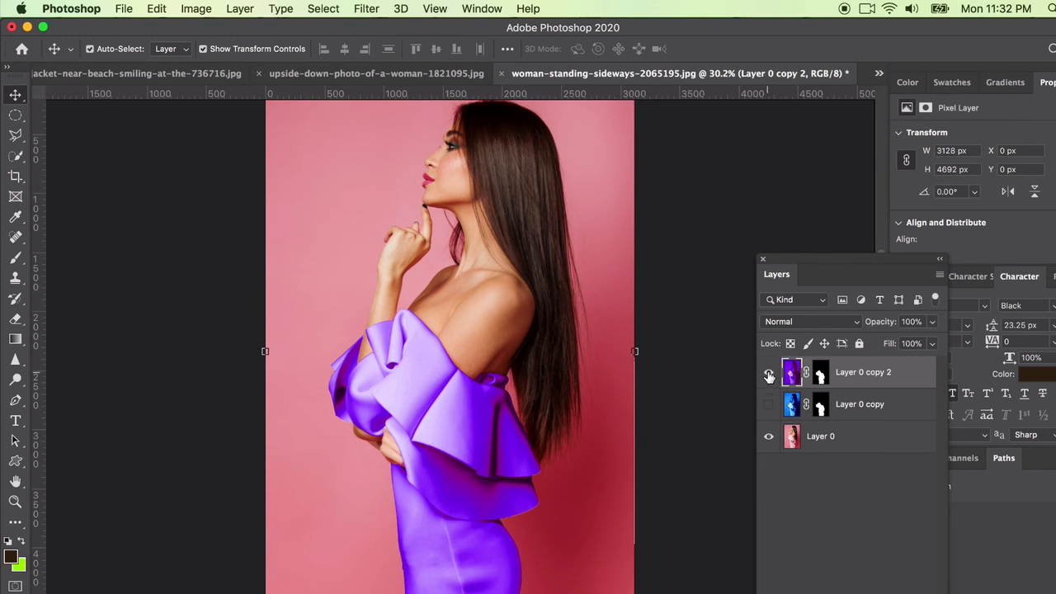
# Step: Compare the purple, blue and original pink dress versions by toggling the two masked copies' visibility, leaving both shown
pyautogui.click(768, 372)
pyautogui.click(768, 405)
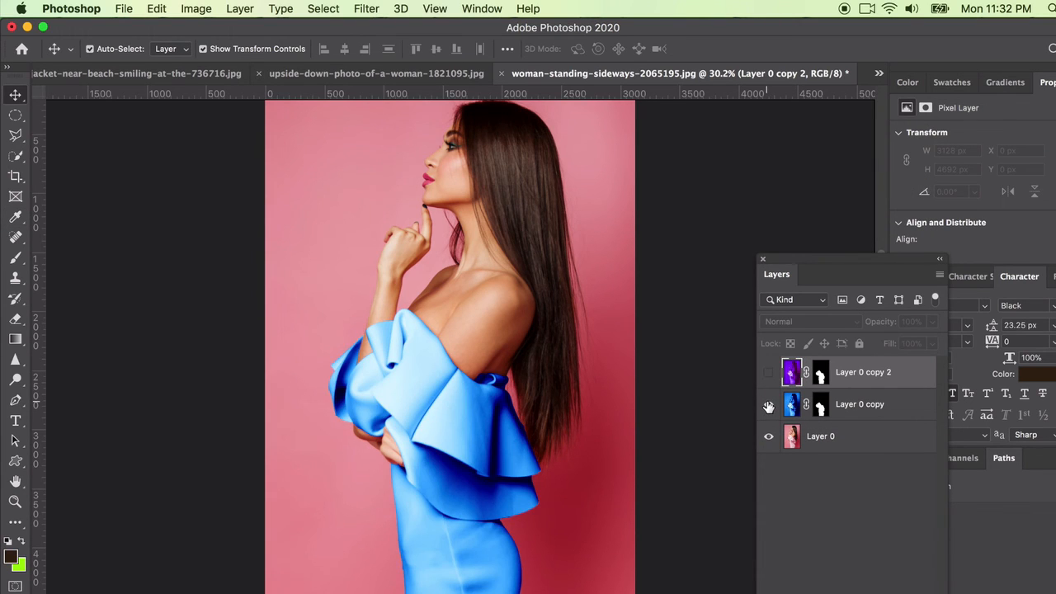
pyautogui.click(767, 405)
pyautogui.click(768, 372)
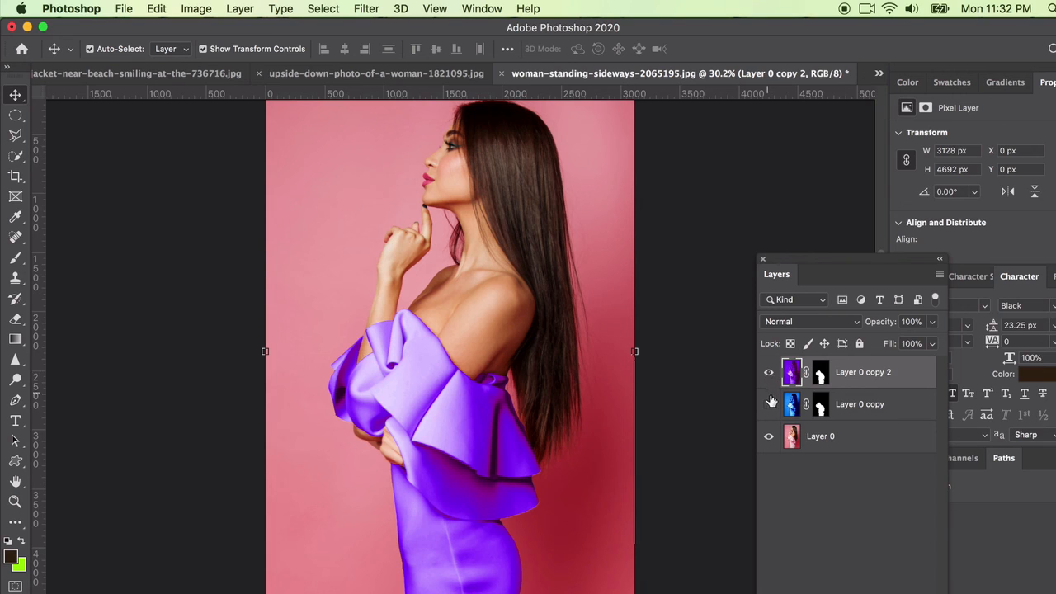
pyautogui.click(768, 374)
pyautogui.click(768, 406)
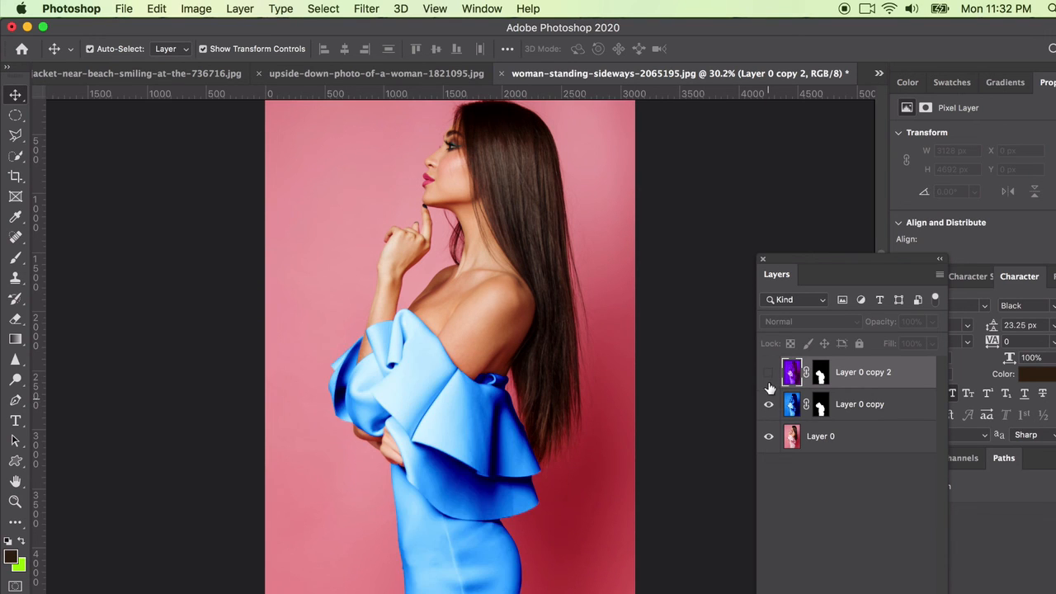
pyautogui.click(769, 375)
pyautogui.click(768, 403)
pyautogui.click(769, 373)
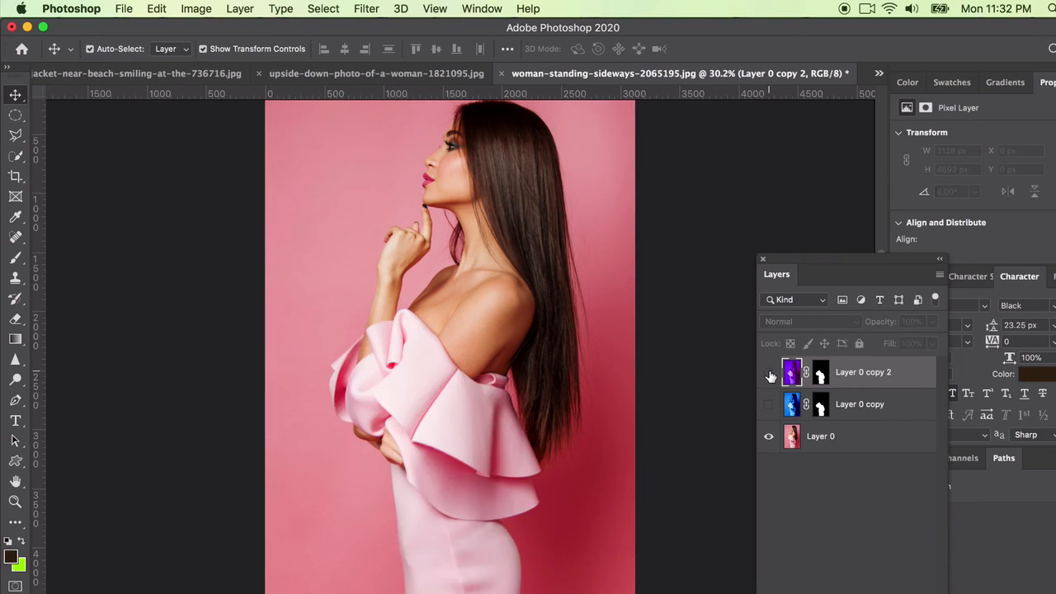
pyautogui.click(769, 404)
pyautogui.click(769, 376)
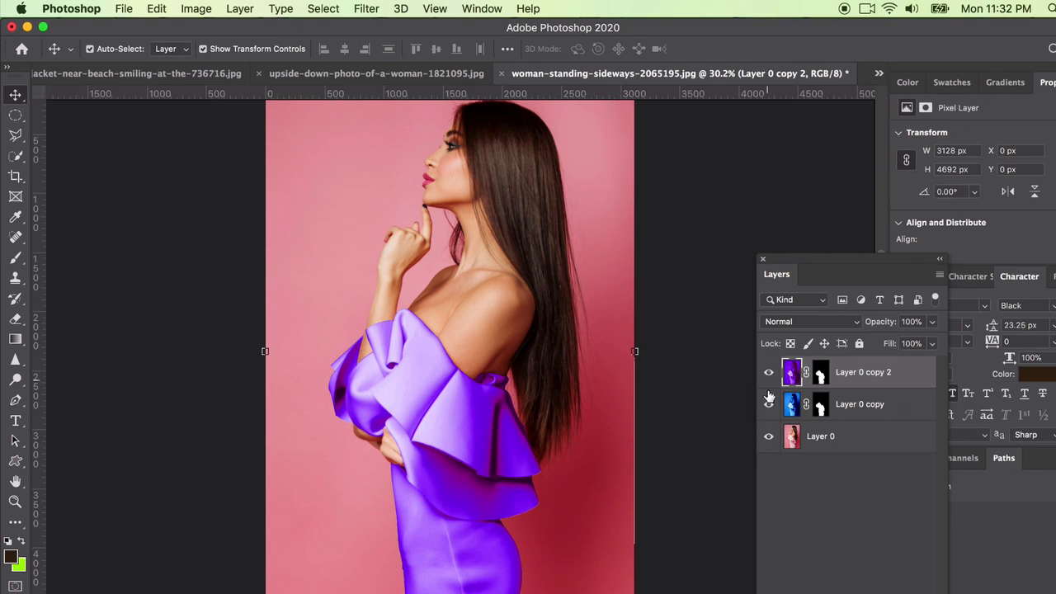